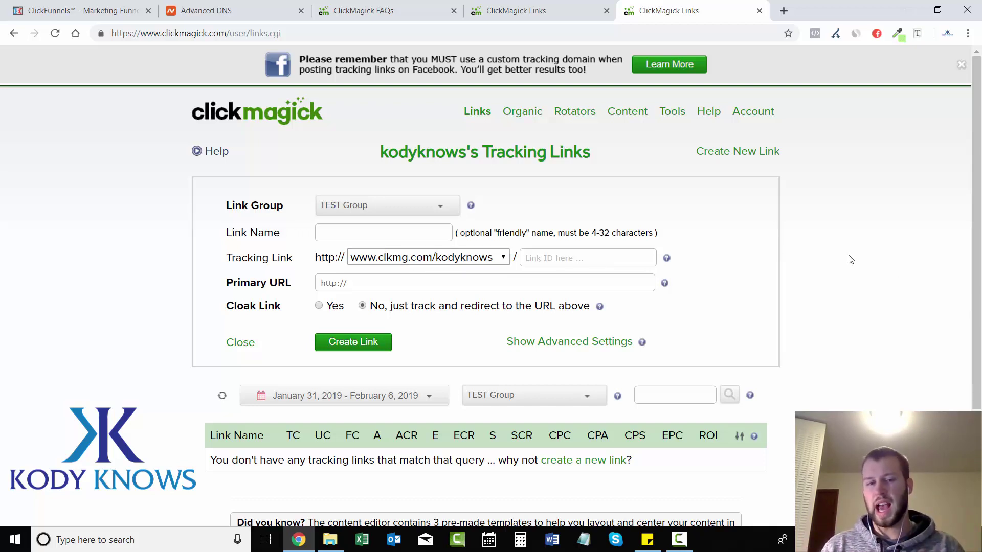
{"action": "left_click", "coordinate": [365, 232]}
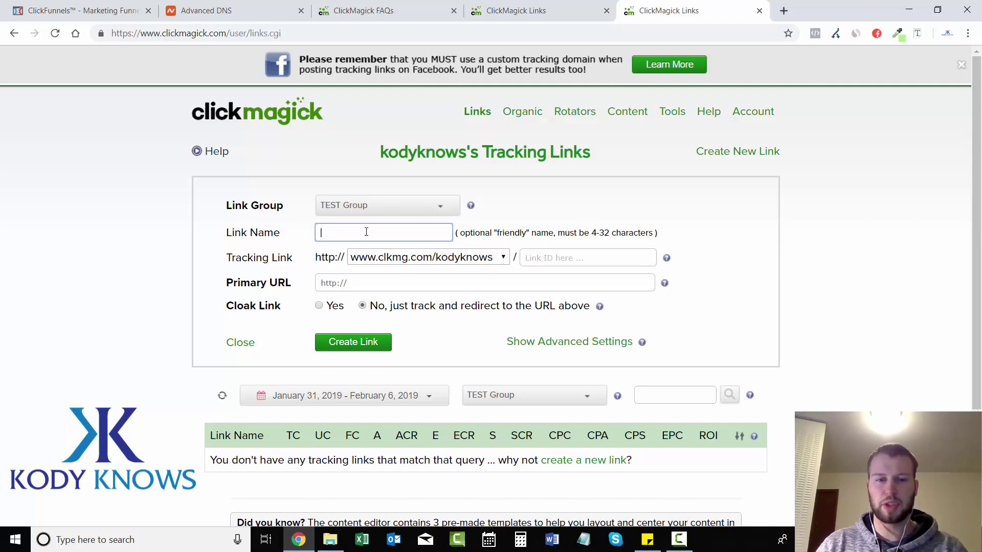
{"action": "left_click", "coordinate": [357, 250]}
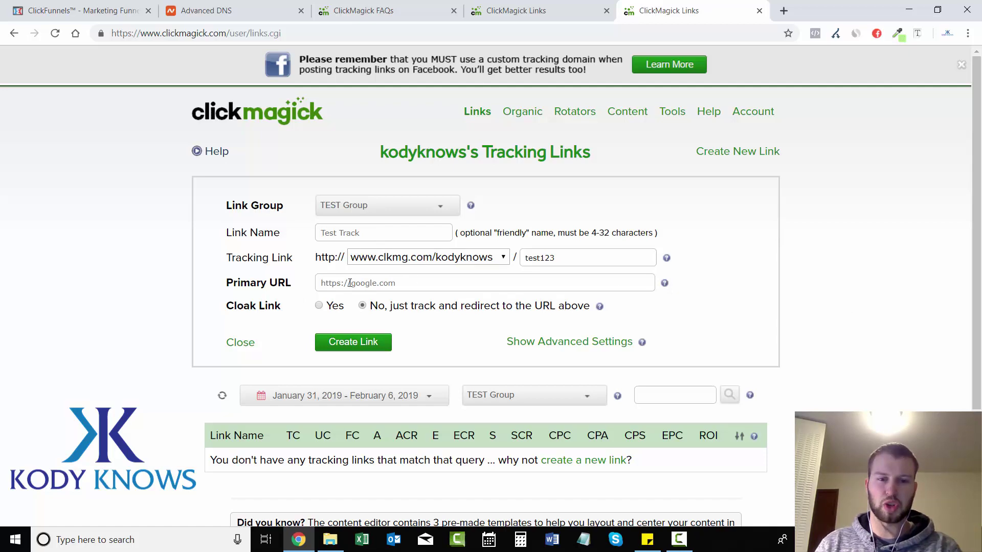
{"action": "left_click", "coordinate": [359, 348]}
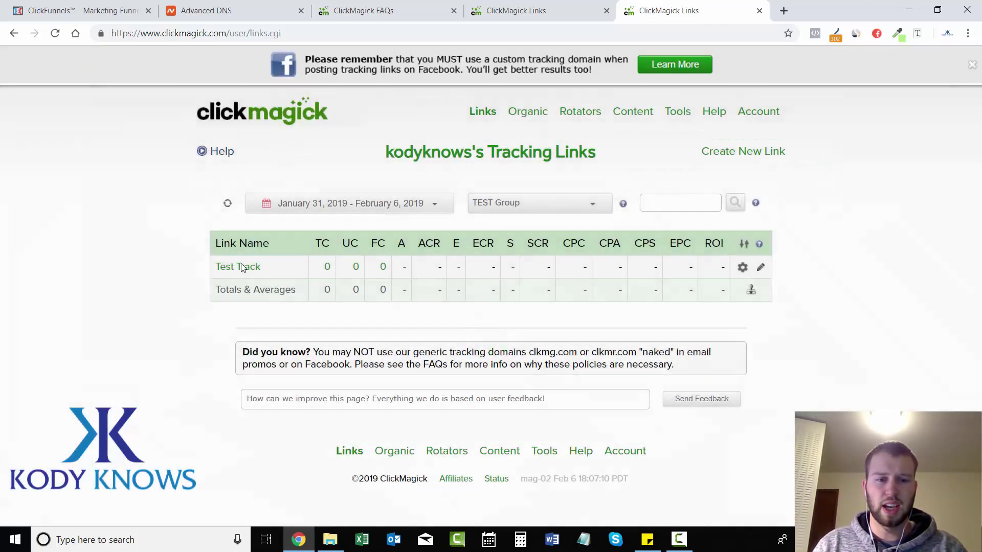
- Preview Test Track to confirm it reaches Google, then collapse its details
{"action": "left_click", "coordinate": [241, 267]}
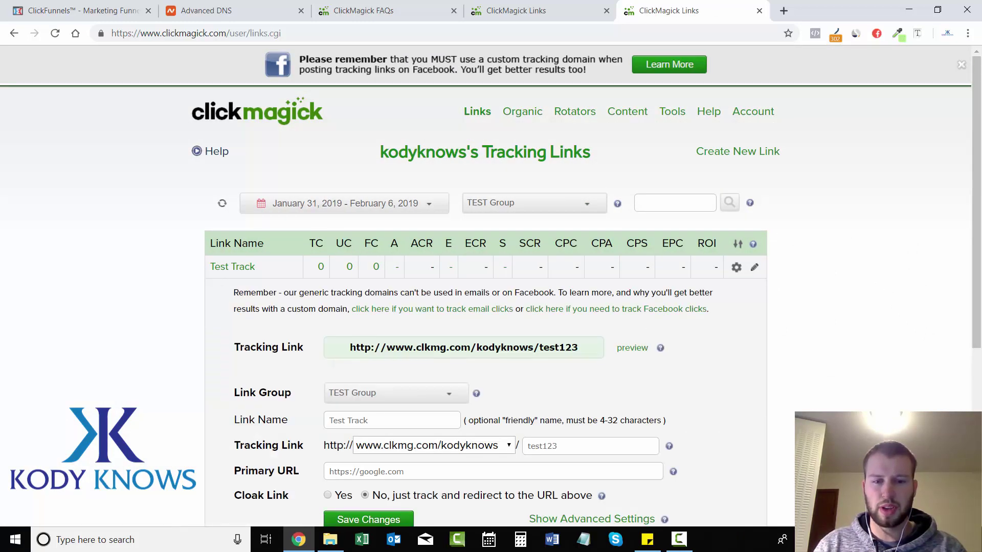
{"action": "scroll", "coordinate": [618, 244], "scroll_direction": "down", "scroll_amount": 3}
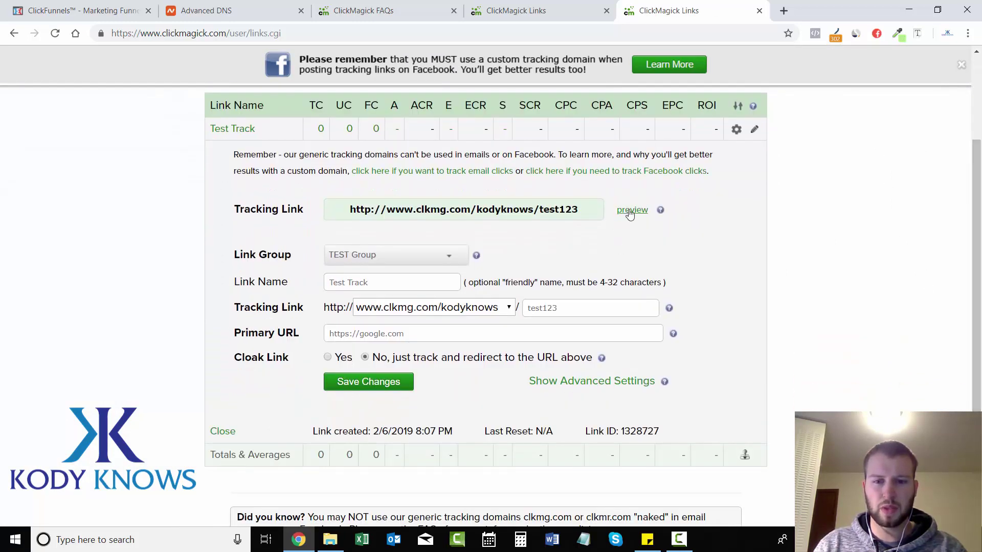
{"action": "left_click", "coordinate": [633, 211]}
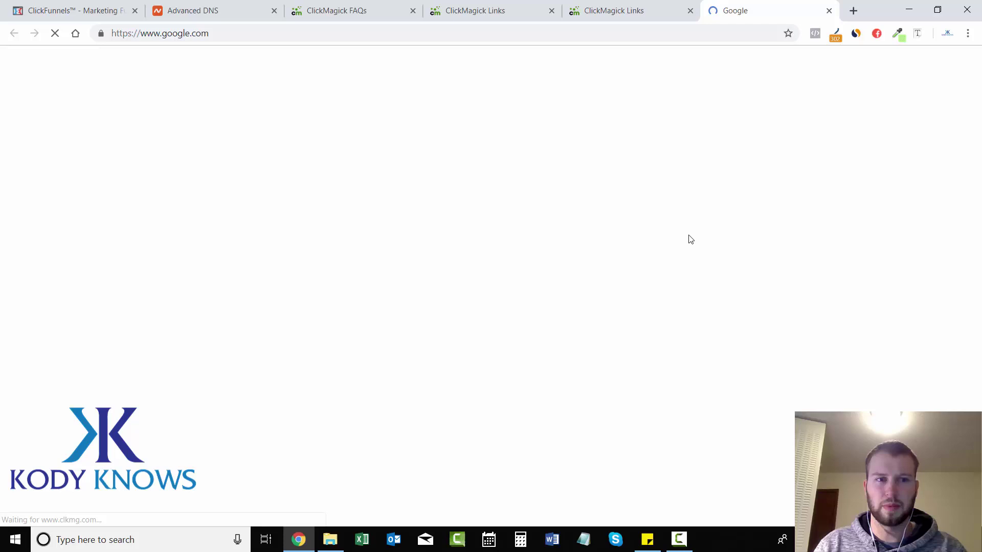
{"action": "left_click", "coordinate": [829, 11]}
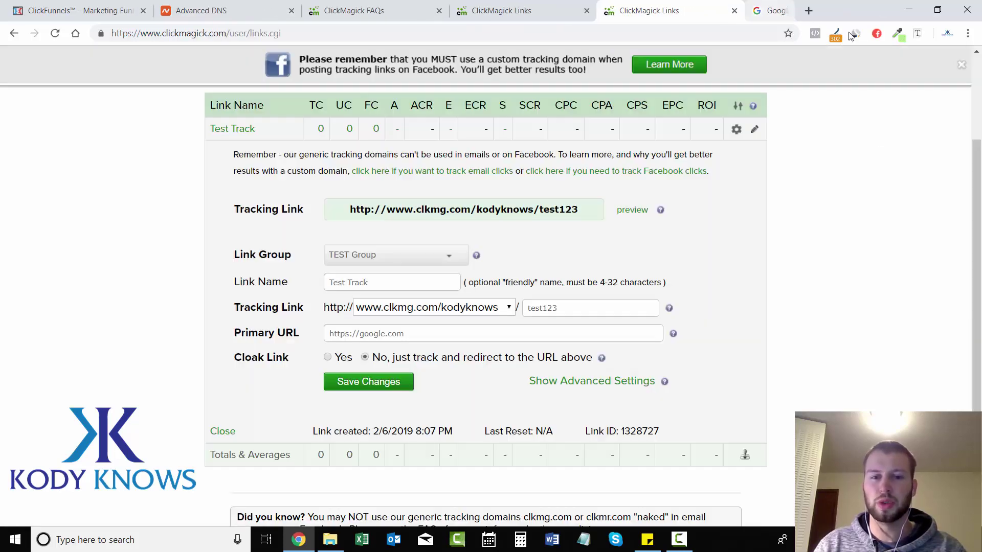
{"action": "left_click", "coordinate": [232, 130]}
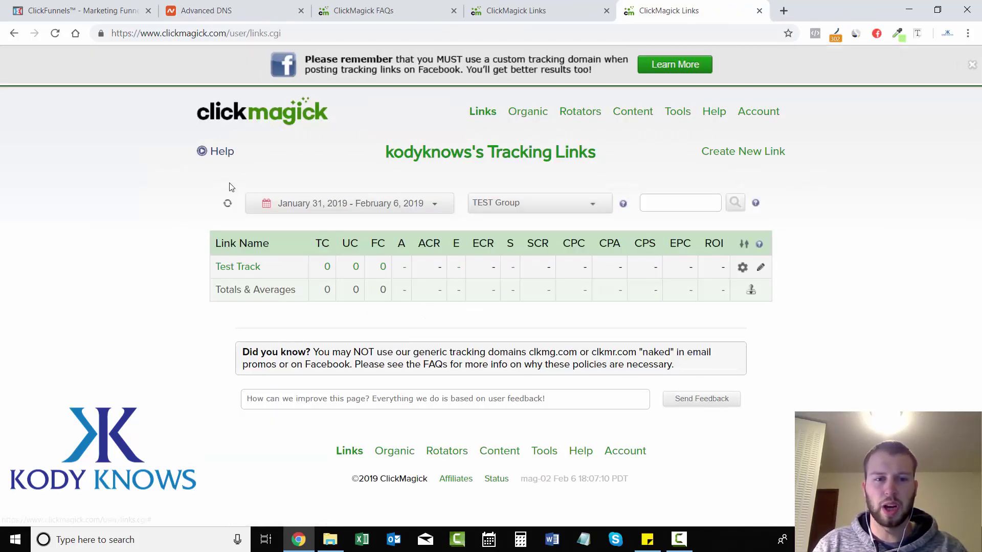
- Refresh Test Track's stats, then run Clear My Stuff in the Testing Tool to zero its clicks
{"action": "left_click", "coordinate": [227, 204]}
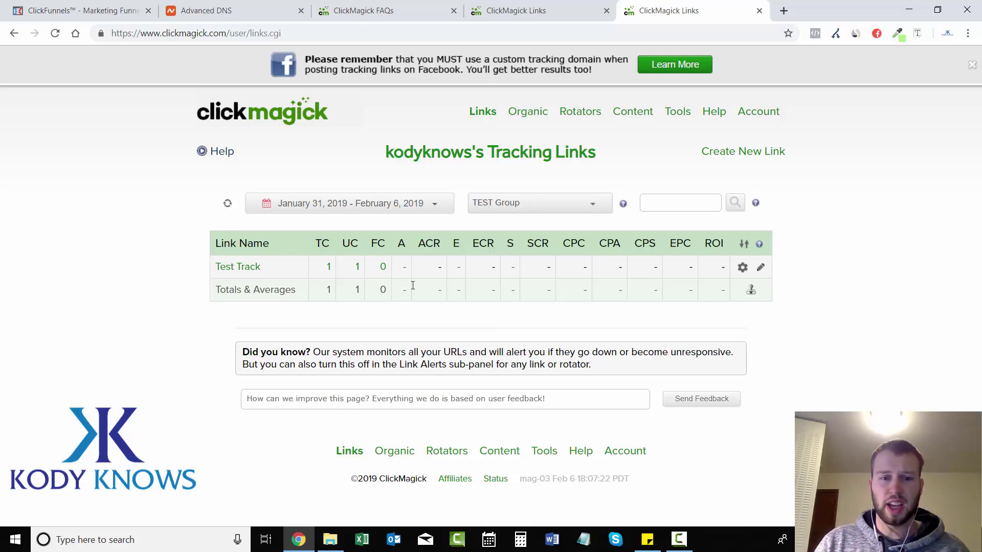
{"action": "left_click", "coordinate": [673, 119]}
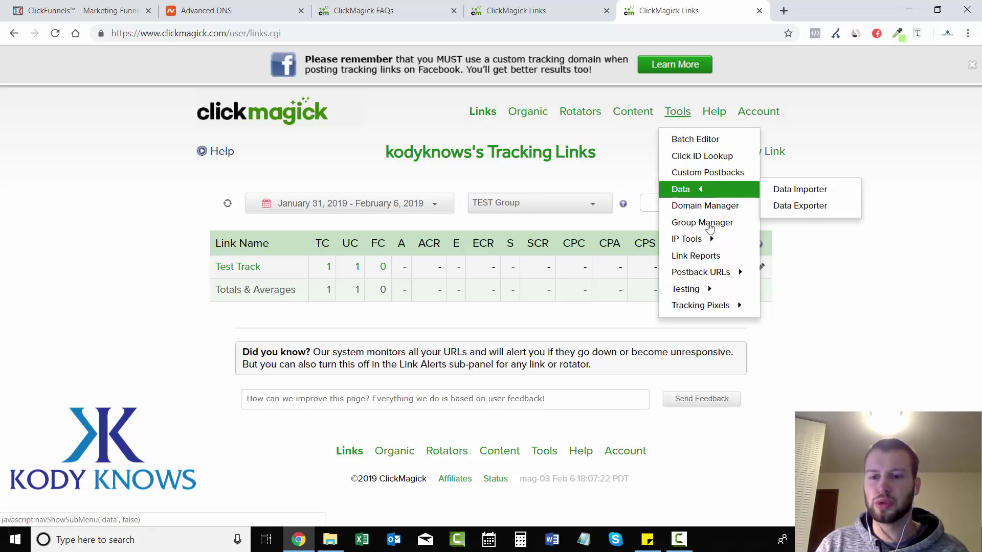
{"action": "mouse_move", "coordinate": [715, 290]}
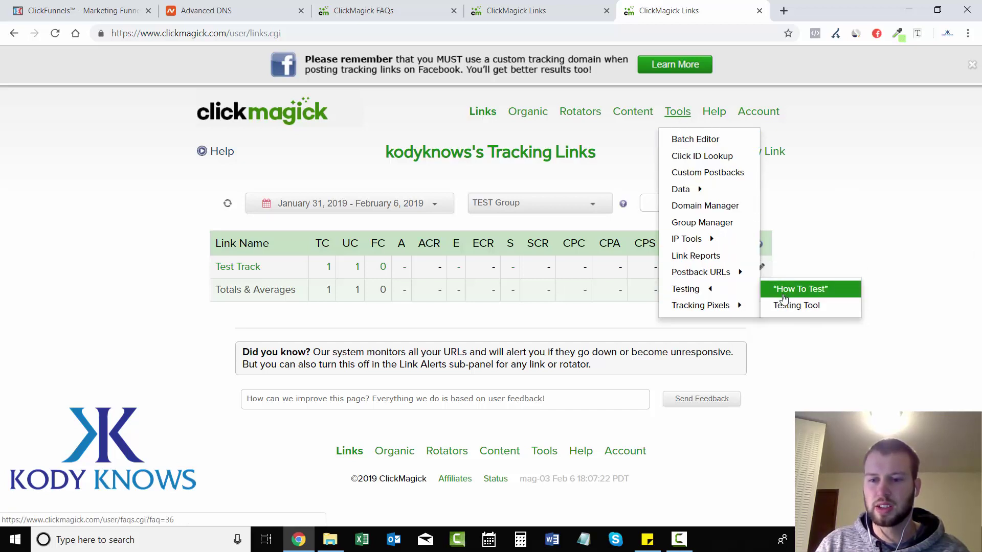
{"action": "left_click", "coordinate": [785, 304]}
{"action": "left_click", "coordinate": [506, 300]}
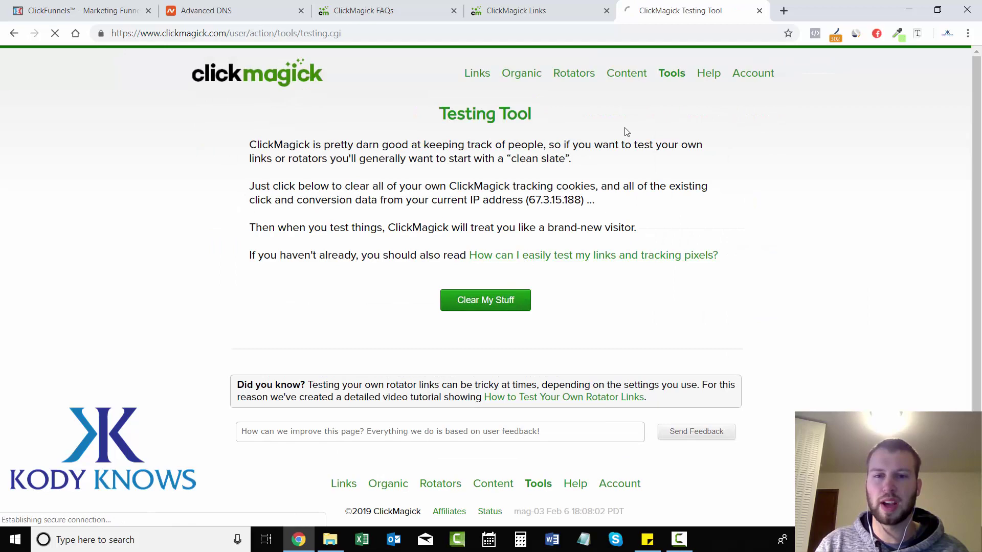
{"action": "left_click", "coordinate": [471, 74]}
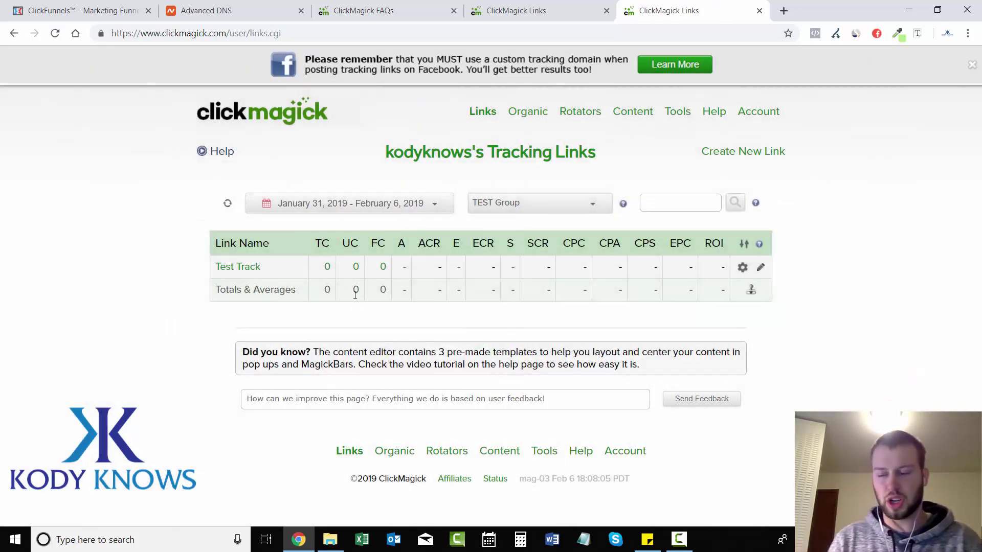
- Expand Test Track and review its Tracking Link domain, still set to clkmg.com
{"action": "left_click", "coordinate": [295, 275]}
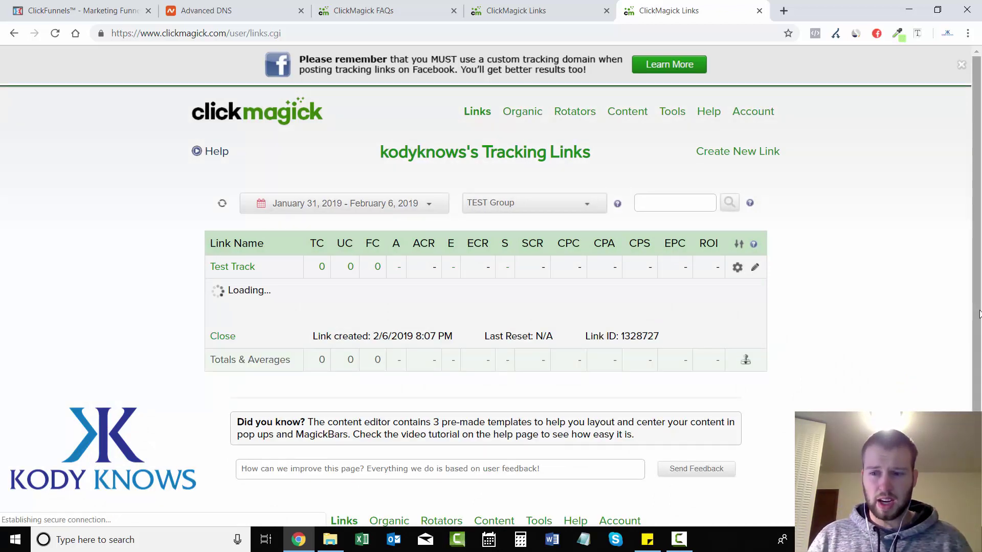
{"action": "left_click_drag", "start_coordinate": [980, 217], "coordinate": [980, 271]}
{"action": "scroll", "coordinate": [980, 272], "scroll_direction": "down", "scroll_amount": 1}
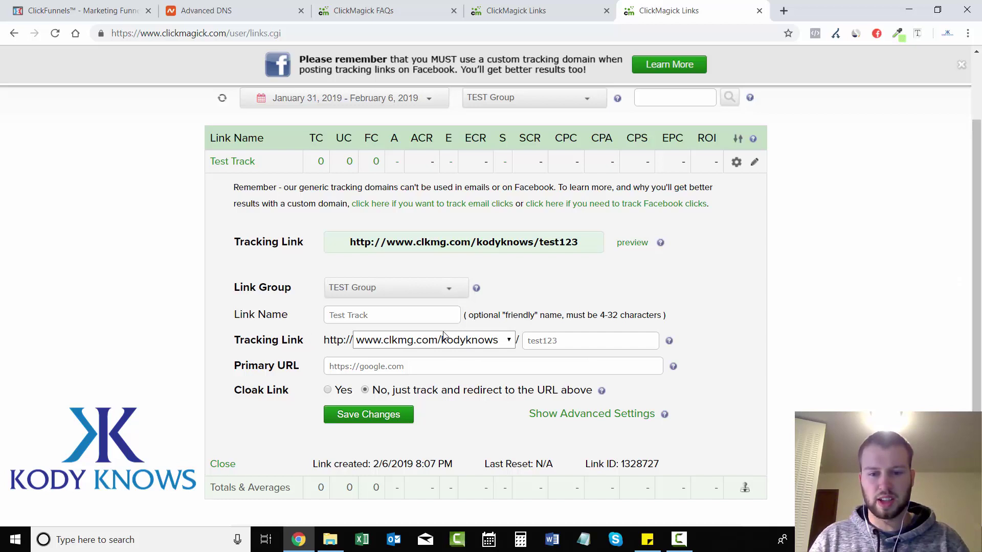
{"action": "scroll", "coordinate": [977, 230], "scroll_direction": "up", "scroll_amount": 4}
{"action": "scroll", "coordinate": [978, 230], "scroll_direction": "down", "scroll_amount": 3}
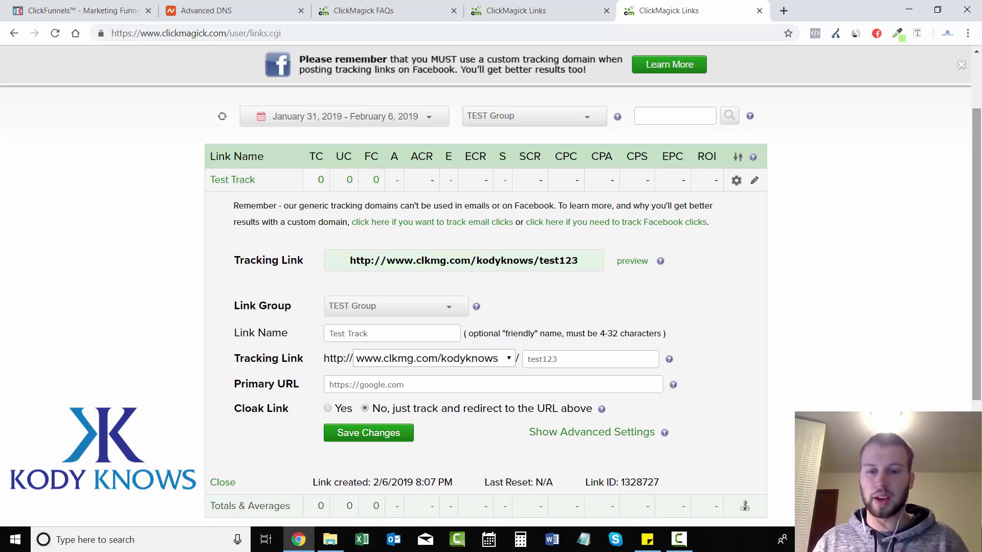
{"action": "scroll", "coordinate": [980, 268], "scroll_direction": "up", "scroll_amount": 1}
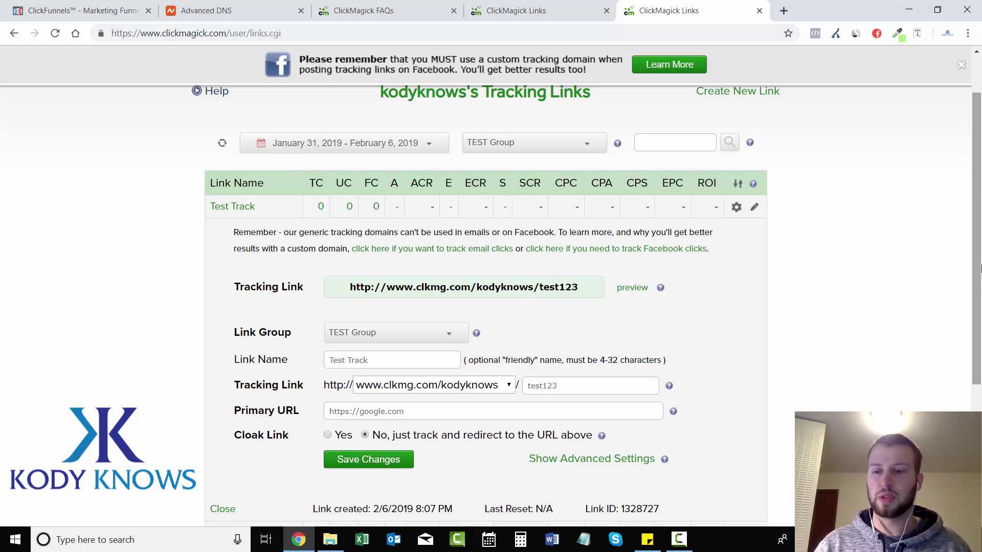
{"action": "scroll", "coordinate": [849, 223], "scroll_direction": "up", "scroll_amount": 1}
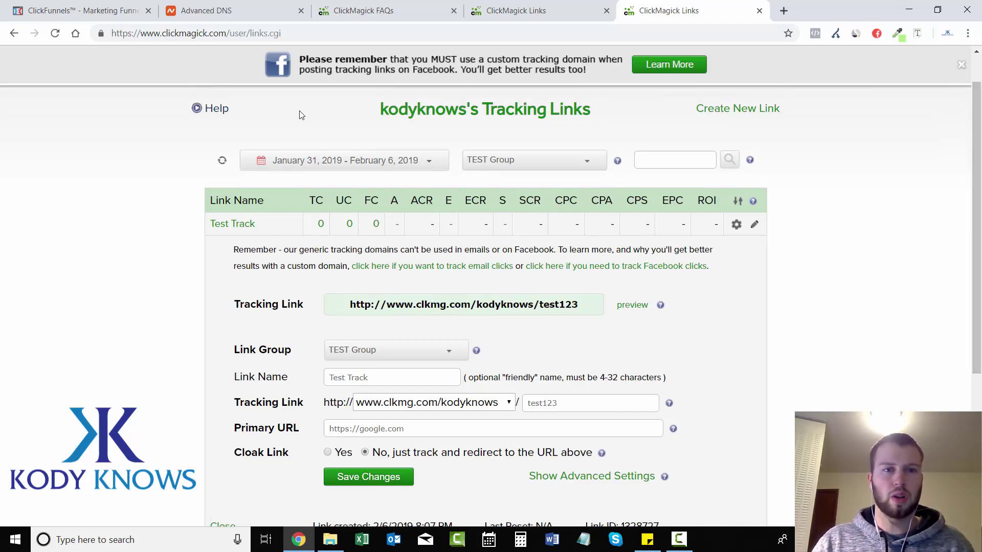
- Go to ClickFunnels' kodyknowscpa.com domain settings and expand Edit Zone Records
{"action": "left_click", "coordinate": [104, 12]}
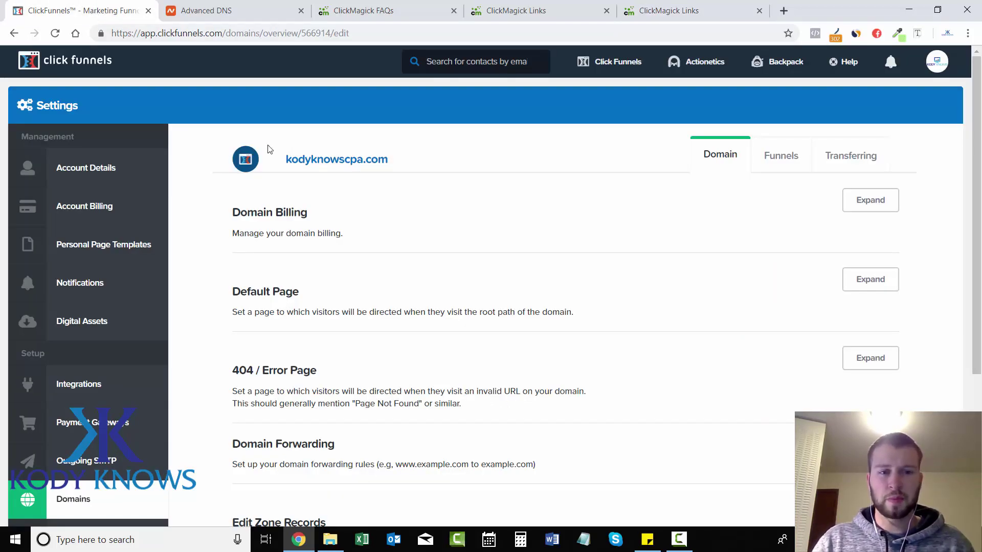
{"action": "left_click", "coordinate": [937, 61]}
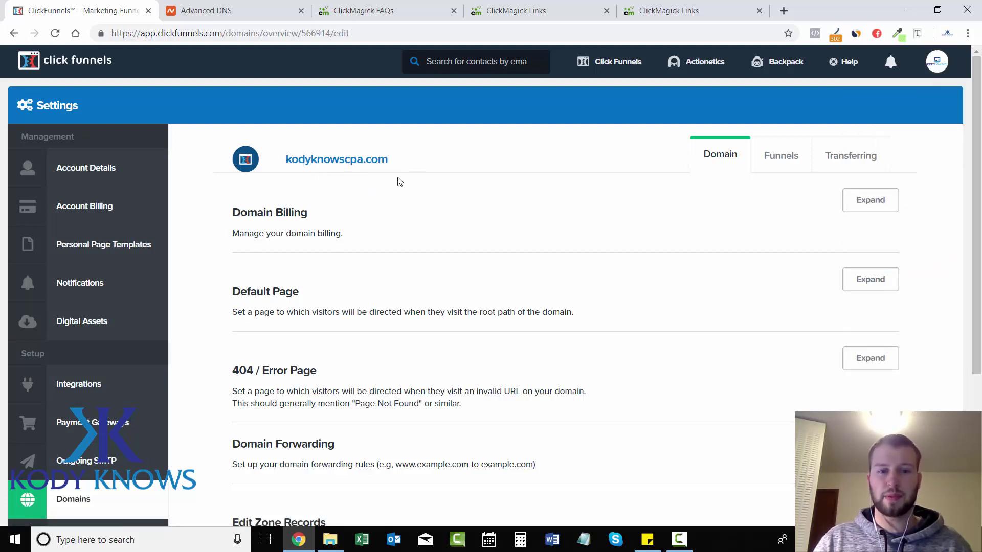
{"action": "left_click_drag", "start_coordinate": [970, 192], "coordinate": [970, 322]}
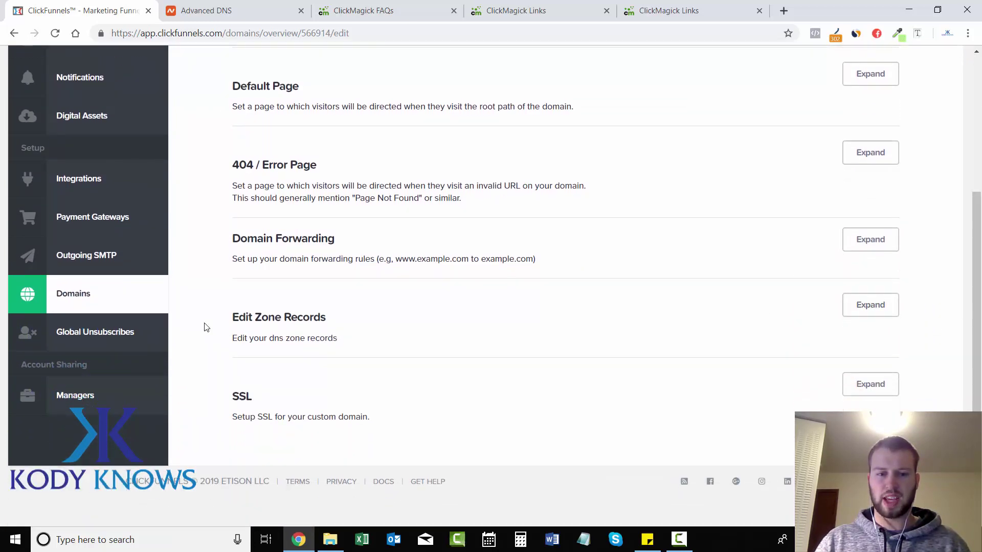
{"action": "left_click", "coordinate": [894, 313]}
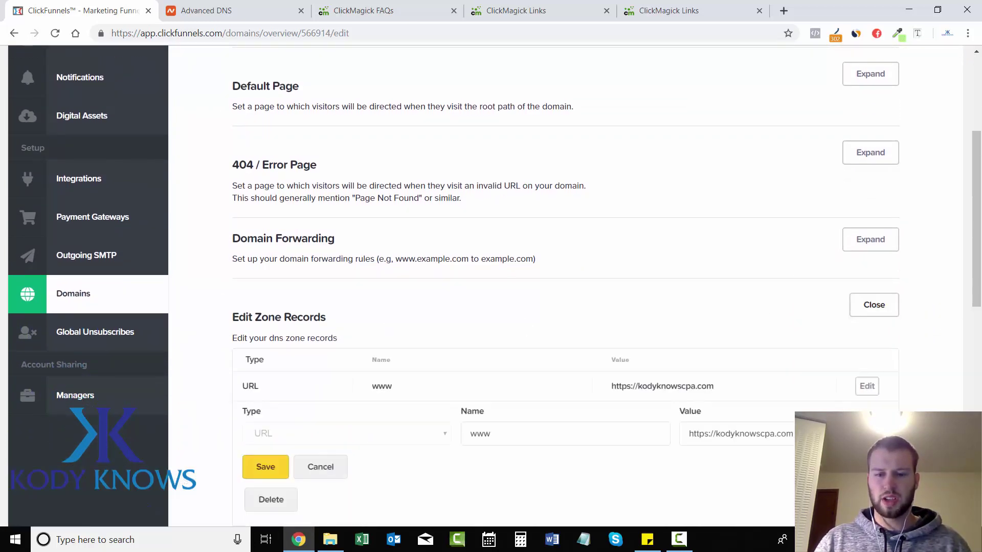
- Look through the existing zone records and the new-record Type options without picking one
{"action": "left_click_drag", "start_coordinate": [979, 240], "coordinate": [980, 327]}
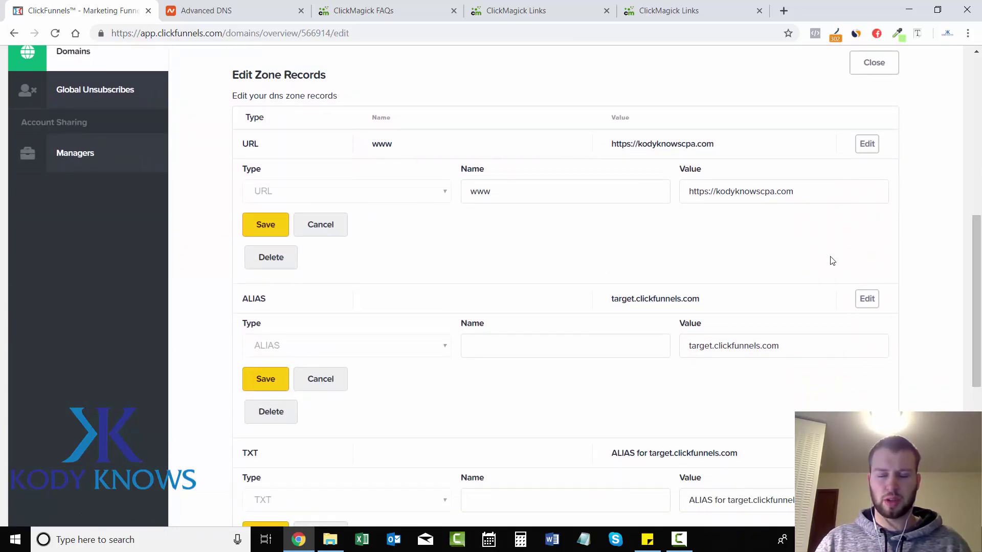
{"action": "scroll", "coordinate": [596, 309], "scroll_direction": "down", "scroll_amount": 1}
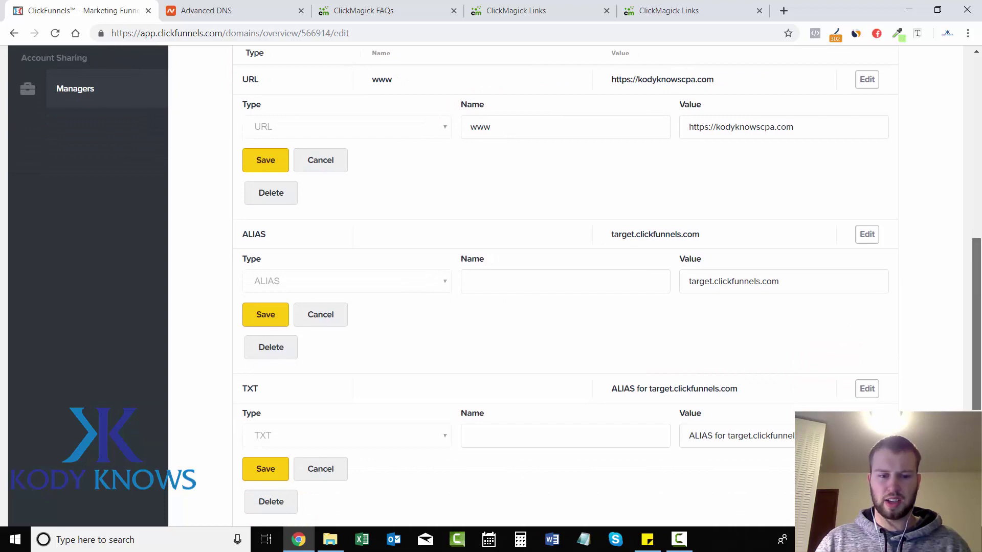
{"action": "scroll", "coordinate": [399, 317], "scroll_direction": "down", "scroll_amount": 2}
{"action": "left_click_drag", "start_coordinate": [977, 327], "coordinate": [979, 365]}
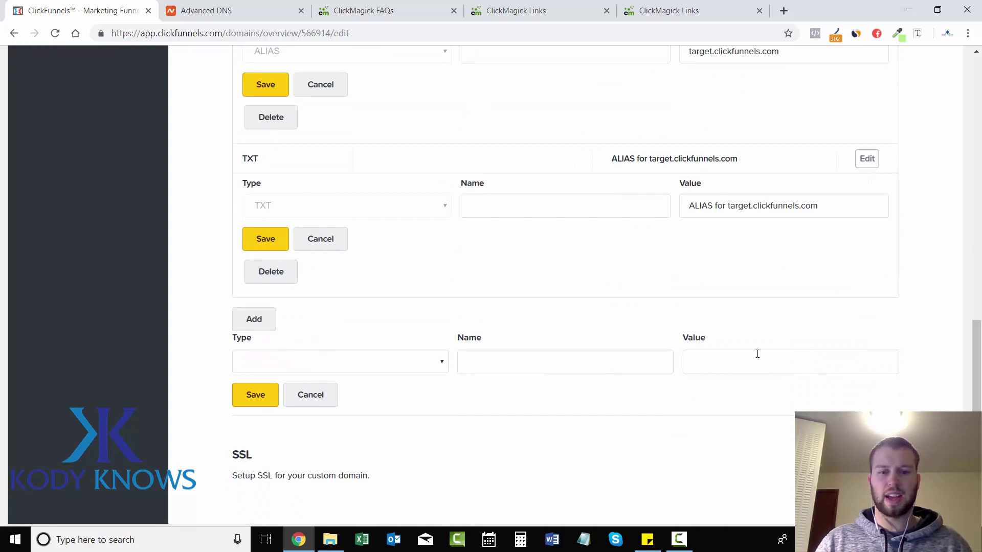
{"action": "left_click", "coordinate": [432, 362]}
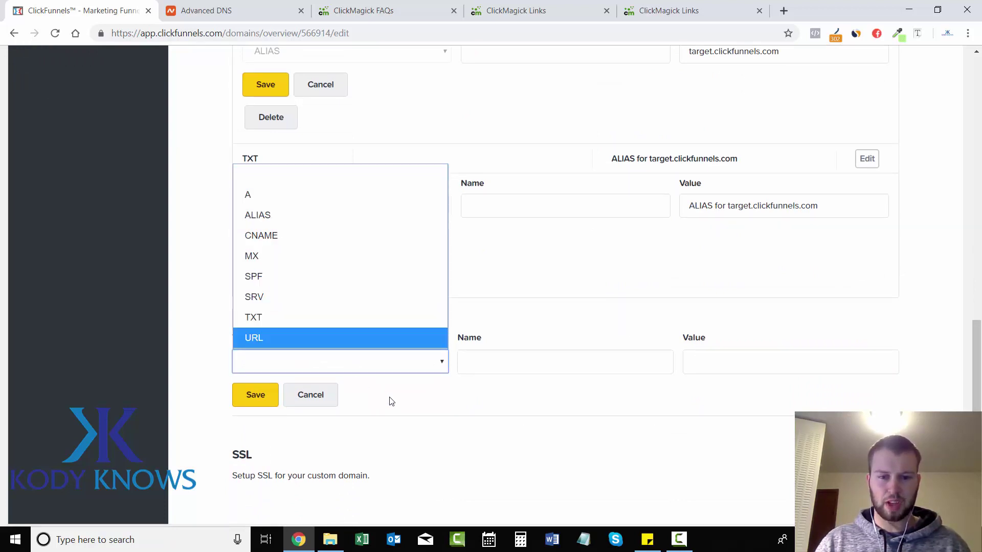
{"action": "left_click", "coordinate": [414, 397]}
{"action": "left_click_drag", "start_coordinate": [977, 365], "coordinate": [977, 72]}
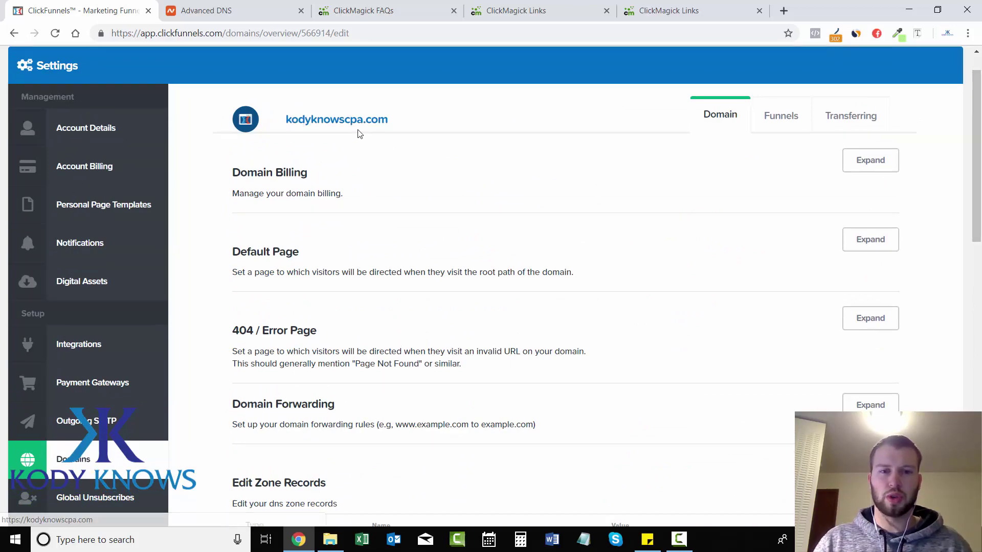
{"action": "scroll", "coordinate": [980, 201], "scroll_direction": "down", "scroll_amount": 10}
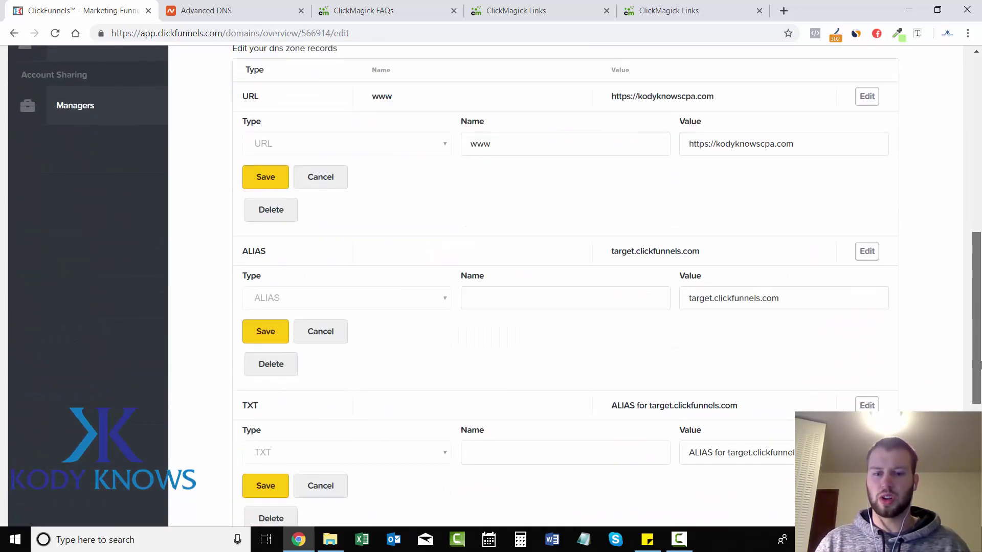
{"action": "scroll", "coordinate": [978, 211], "scroll_direction": "up", "scroll_amount": 8}
{"action": "scroll", "coordinate": [979, 211], "scroll_direction": "up", "scroll_amount": 3}
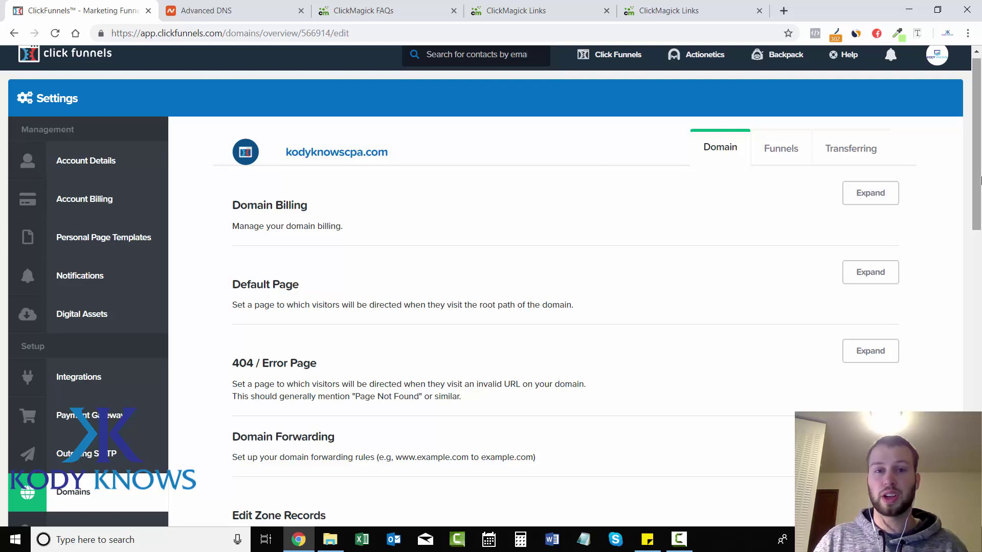
- Read the ClickMagick FAQ 'How do I set up a custom domain with NameCheap?' for its CNAME steps
{"action": "left_click", "coordinate": [367, 13]}
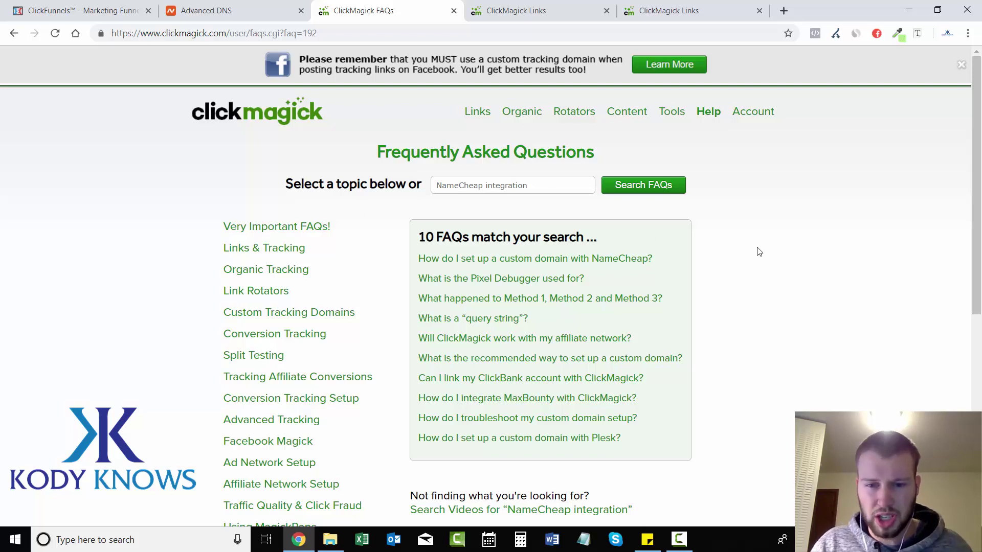
{"action": "left_click", "coordinate": [463, 260]}
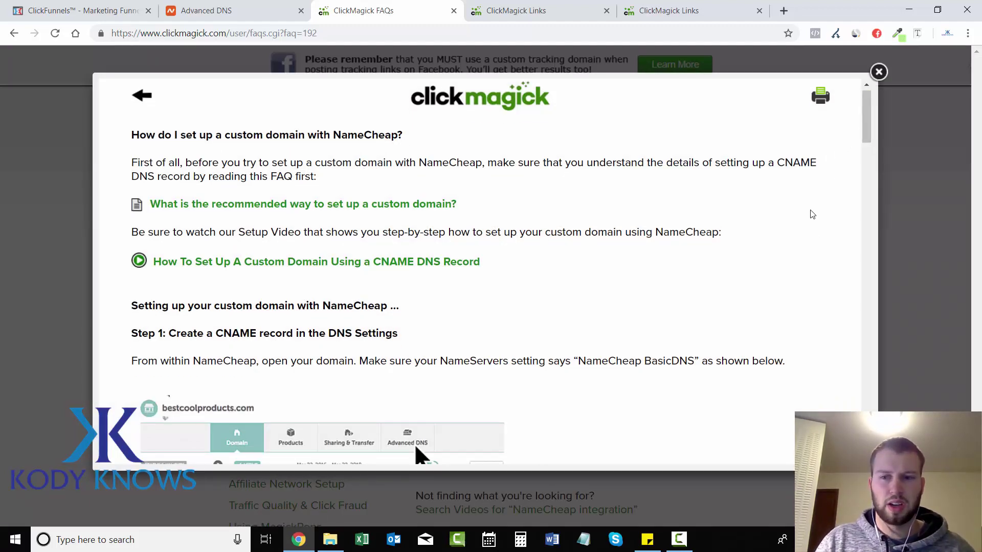
{"action": "left_click_drag", "start_coordinate": [866, 136], "coordinate": [868, 169]}
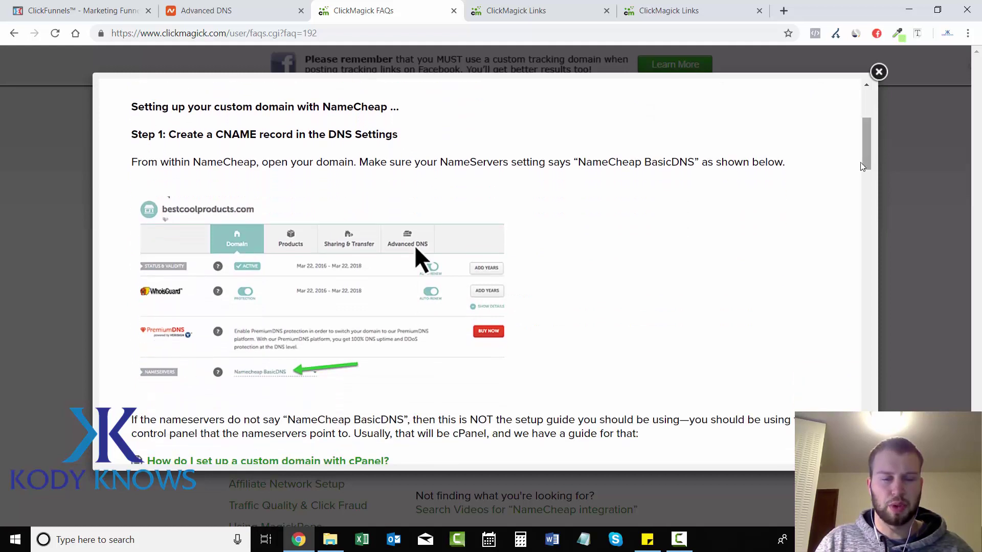
{"action": "scroll", "coordinate": [853, 184], "scroll_direction": "down", "scroll_amount": 1}
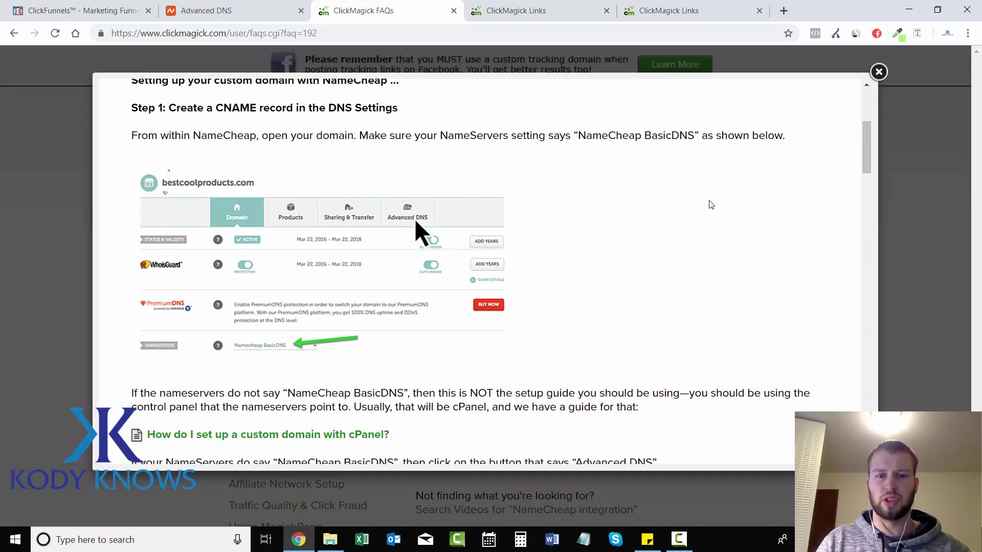
{"action": "left_click_drag", "start_coordinate": [869, 164], "coordinate": [872, 220]}
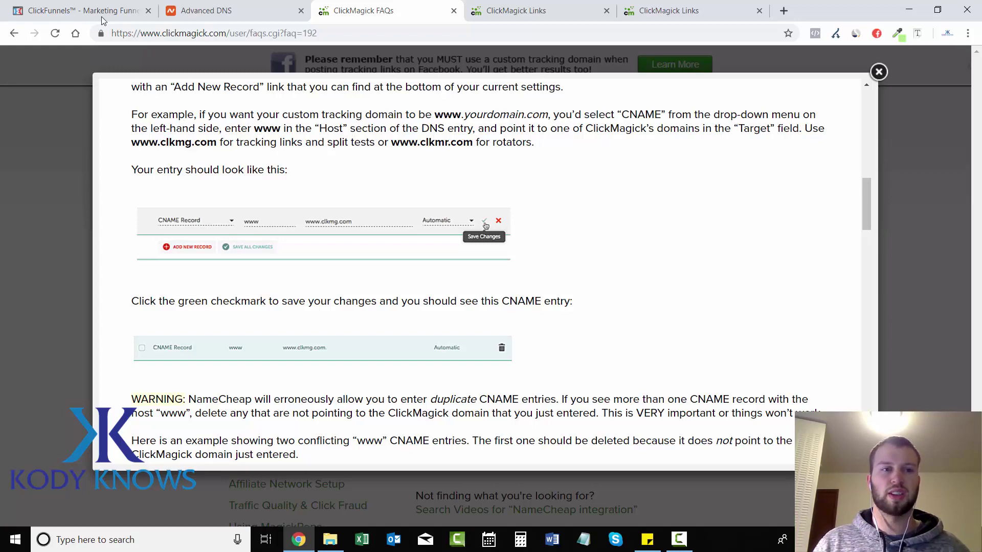
{"action": "left_click", "coordinate": [87, 10]}
{"action": "scroll", "coordinate": [978, 219], "scroll_direction": "down", "scroll_amount": 16}
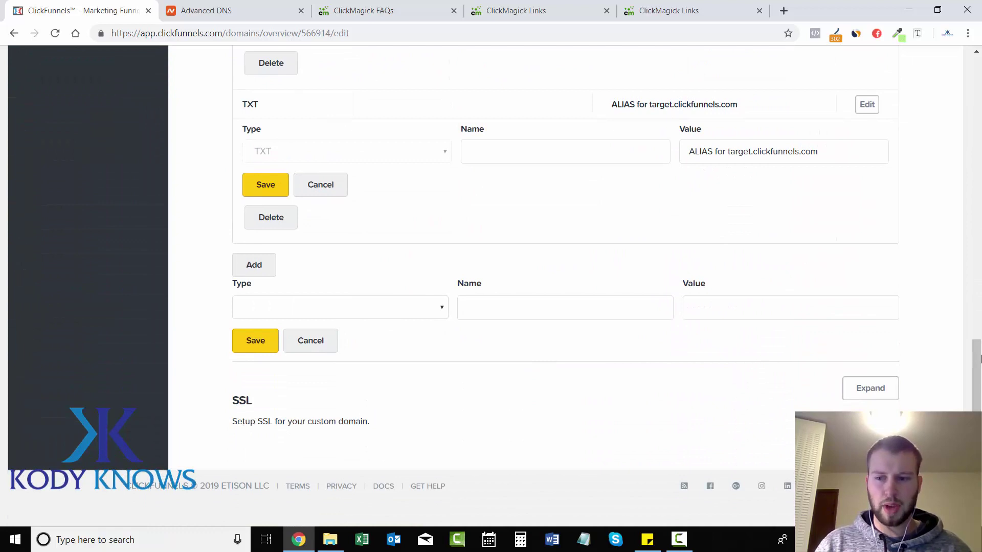
{"action": "scroll", "coordinate": [978, 358], "scroll_direction": "up", "scroll_amount": 5}
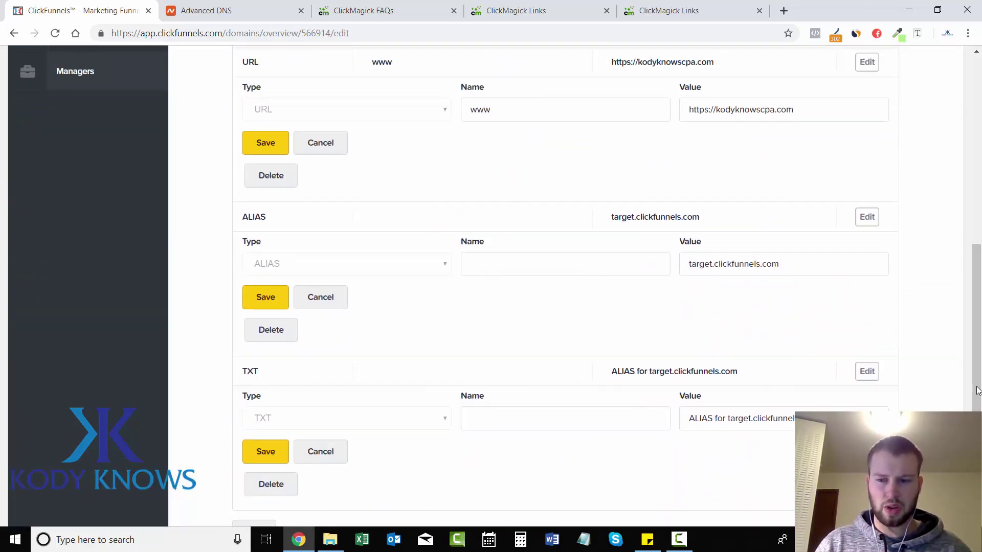
{"action": "scroll", "coordinate": [977, 391], "scroll_direction": "down", "scroll_amount": 4}
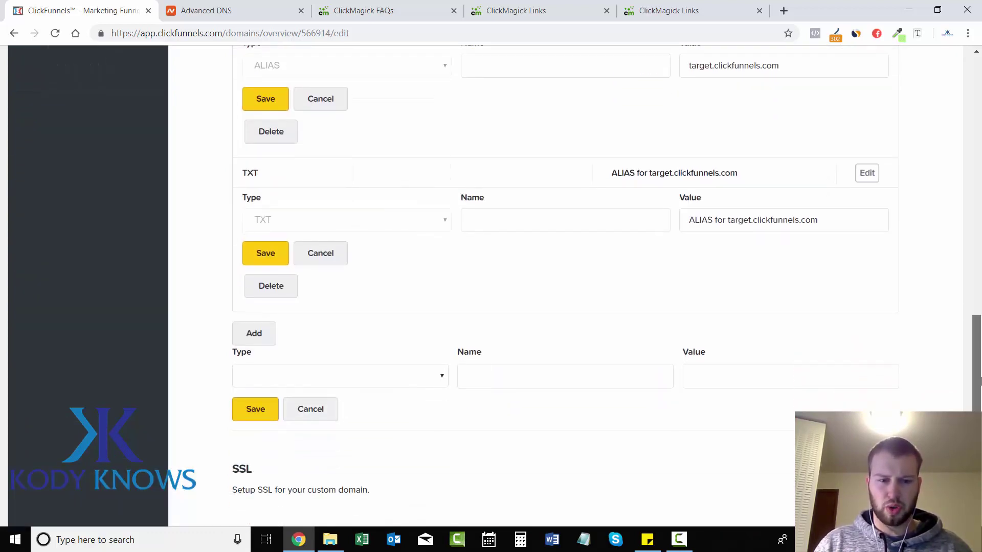
{"action": "left_click", "coordinate": [428, 384]}
{"action": "left_click", "coordinate": [389, 251]}
{"action": "left_click", "coordinate": [520, 383]}
{"action": "type", "text": "track"}
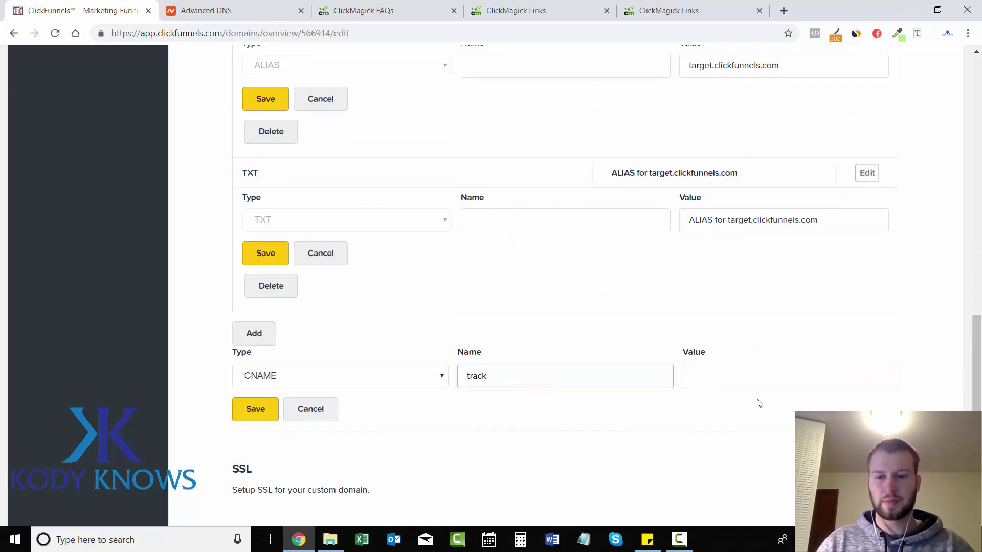
{"action": "left_click", "coordinate": [733, 388]}
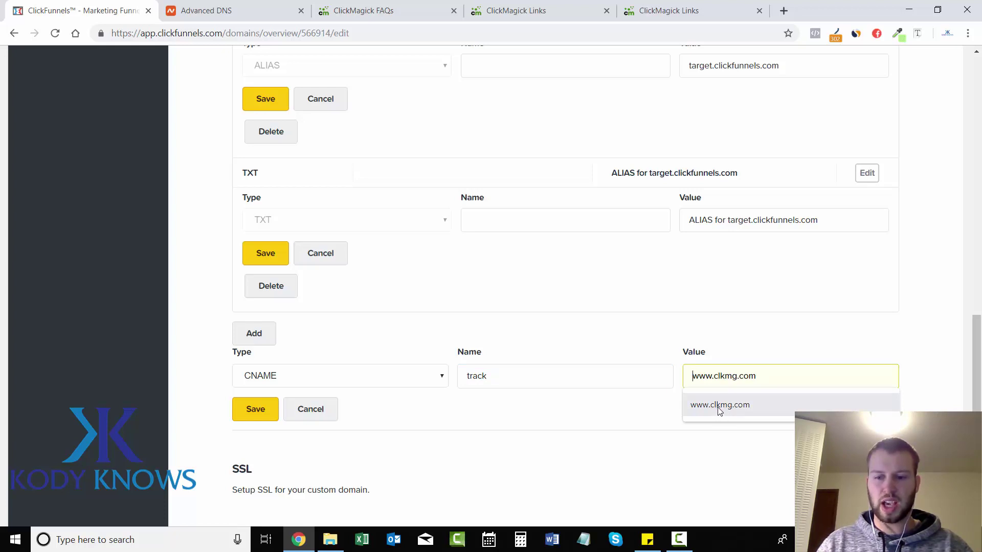
{"action": "left_click", "coordinate": [730, 409]}
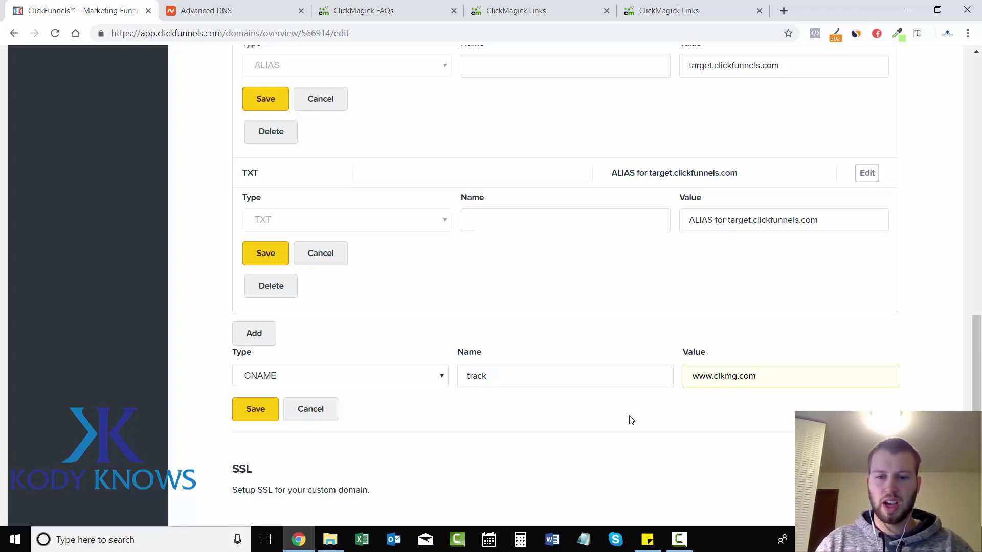
{"action": "left_click", "coordinate": [262, 409]}
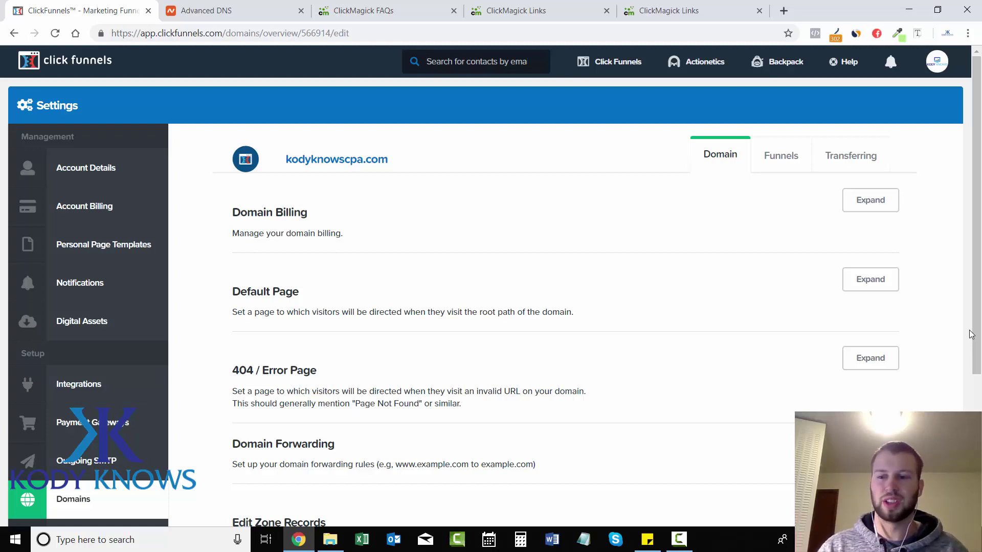
- Expand Edit Zone Records to confirm the new track CNAME entry is listed
{"action": "left_click_drag", "start_coordinate": [971, 333], "coordinate": [970, 467]}
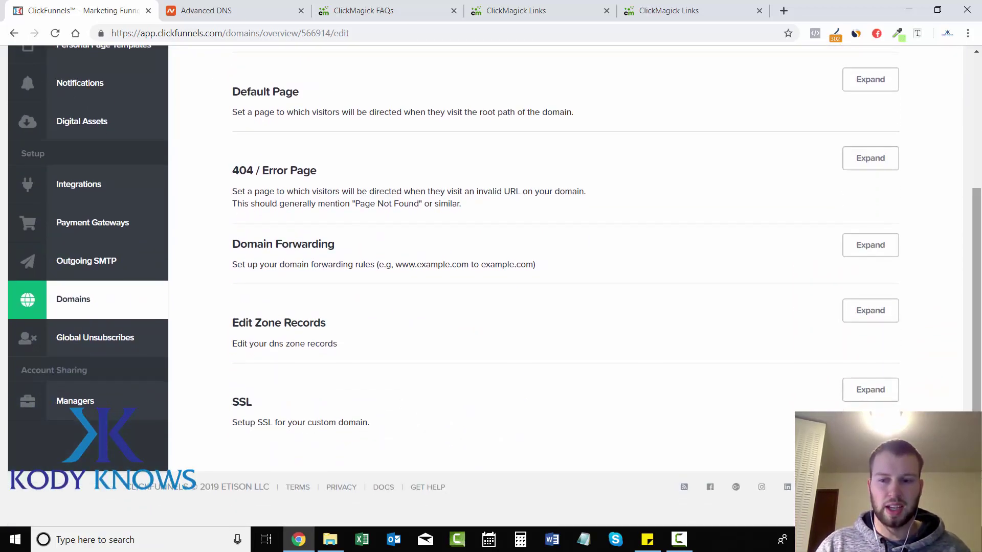
{"action": "left_click", "coordinate": [870, 311]}
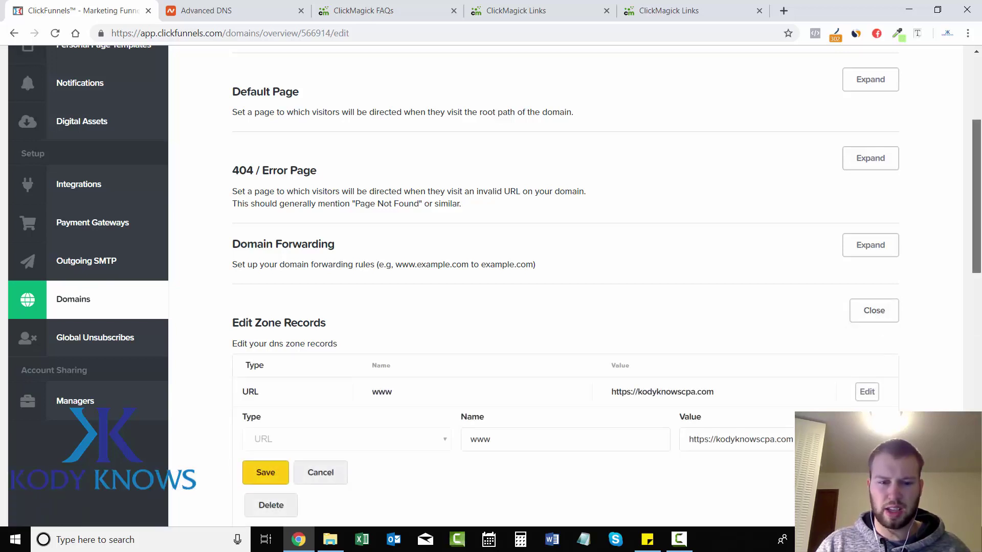
{"action": "left_click_drag", "start_coordinate": [978, 219], "coordinate": [979, 388]}
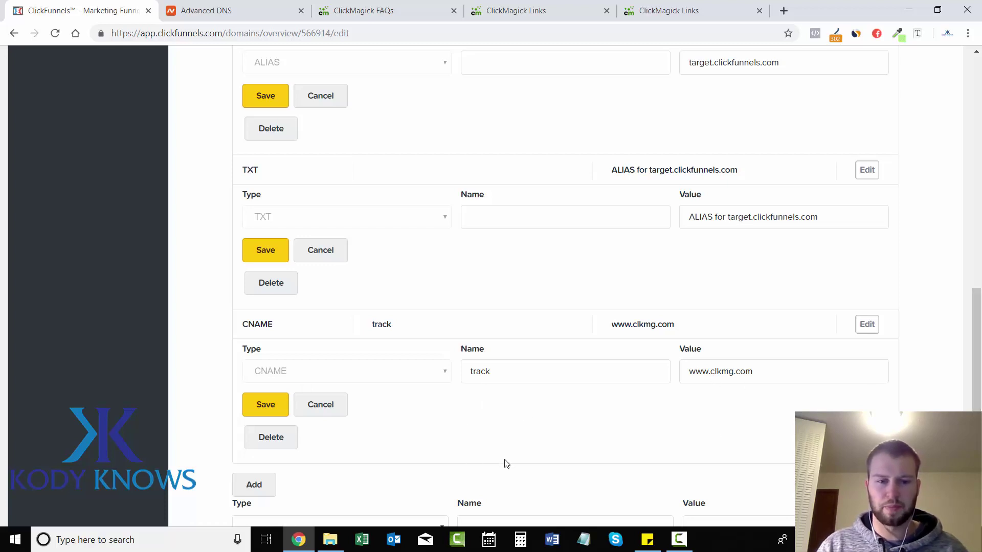
{"action": "left_click_drag", "start_coordinate": [979, 380], "coordinate": [978, 254]}
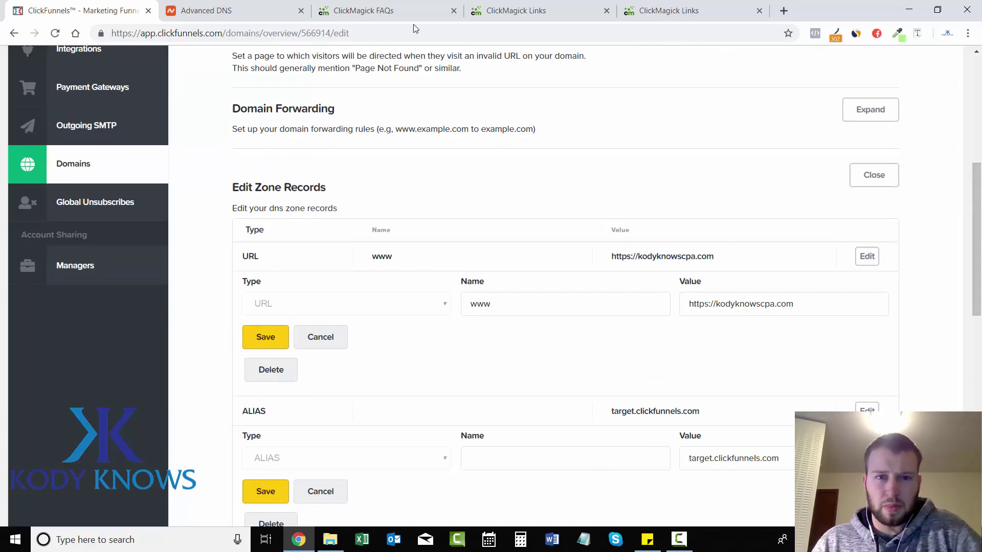
- Add track.kodyknowscpa.com in Domain Manager as a CNAME custom domain for Tracking Links
{"action": "left_click", "coordinate": [520, 13]}
{"action": "mouse_move", "coordinate": [674, 115]}
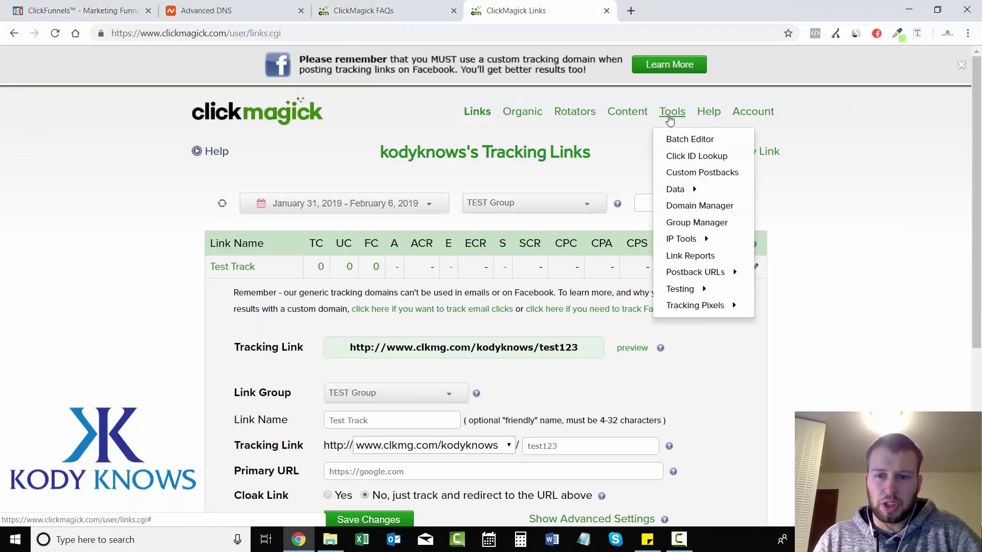
{"action": "left_click", "coordinate": [710, 206]}
{"action": "left_click", "coordinate": [572, 201]}
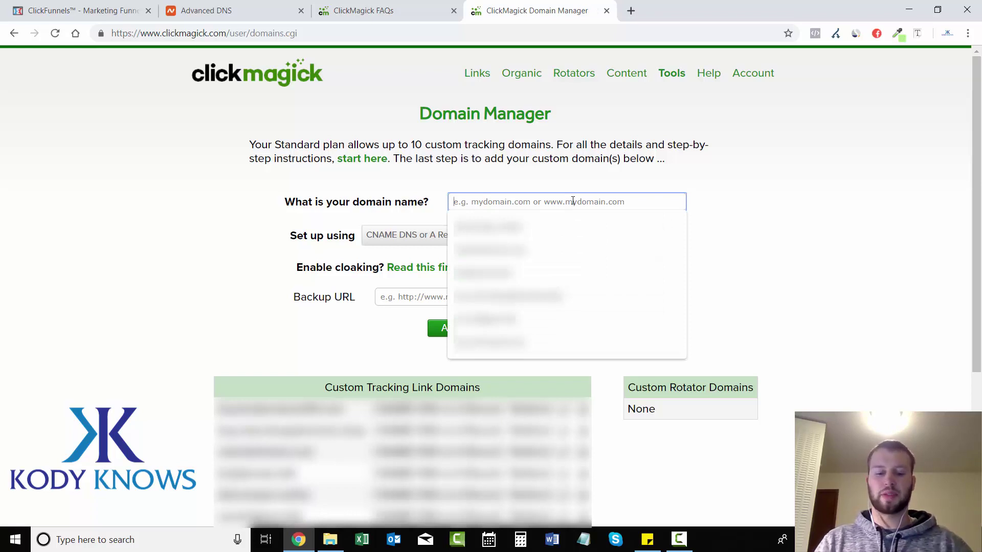
{"action": "type", "text": "track."}
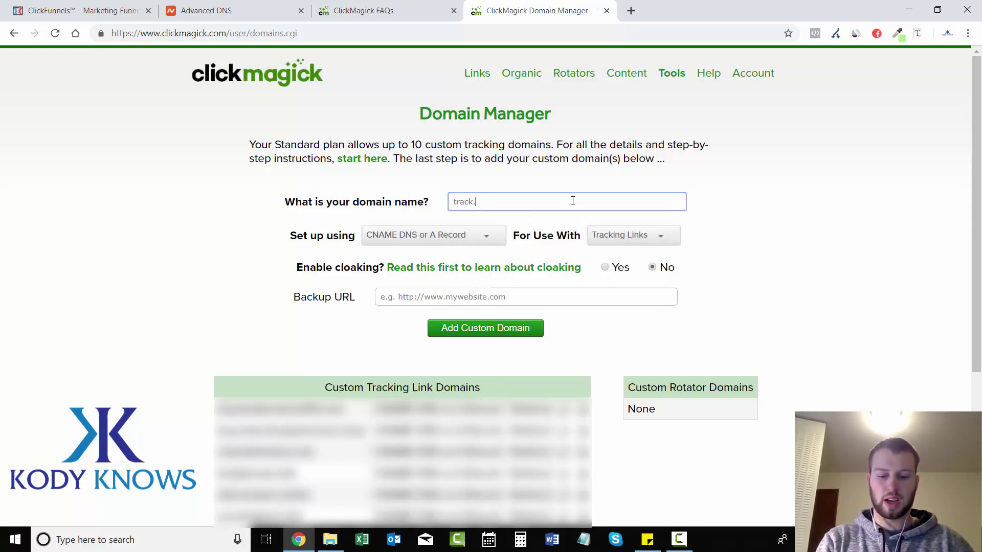
{"action": "type", "text": "kodykno"}
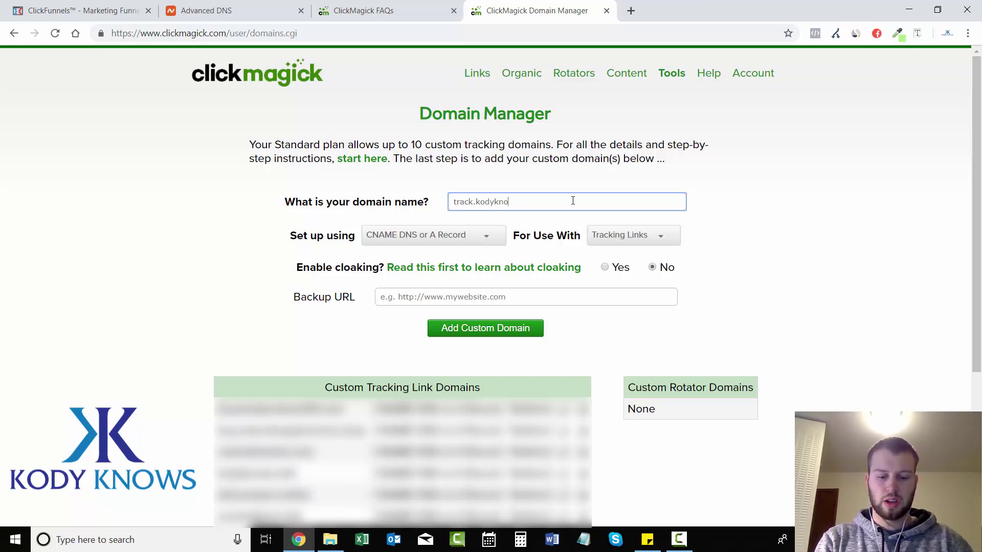
{"action": "type", "text": "wscpa"}
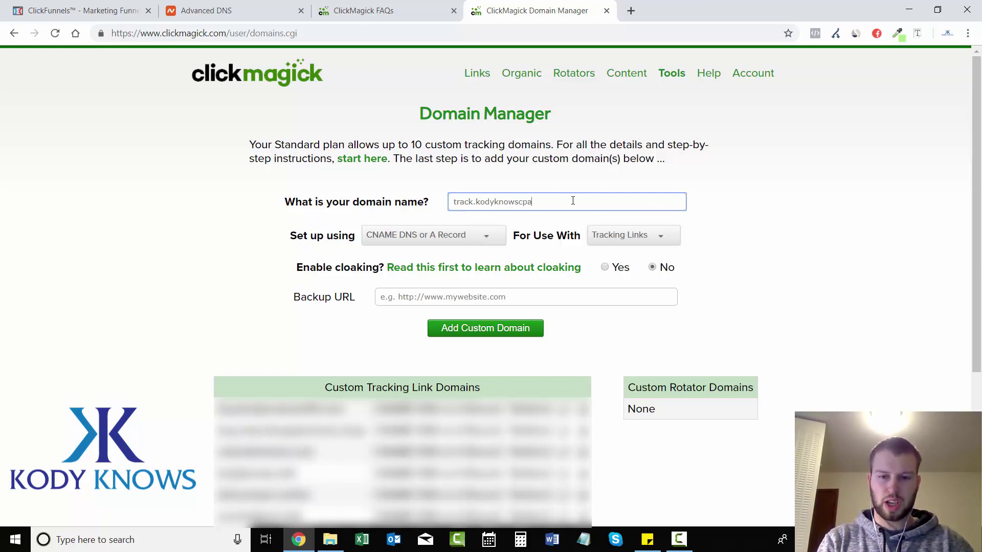
{"action": "type", "text": ".com"}
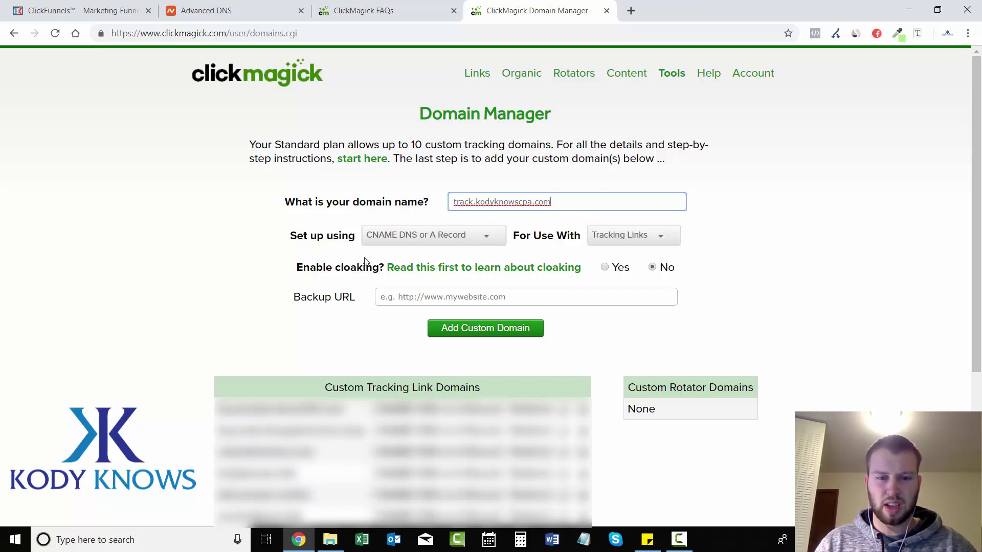
{"action": "left_click_drag", "start_coordinate": [384, 267], "coordinate": [297, 267]}
{"action": "left_click", "coordinate": [537, 279]}
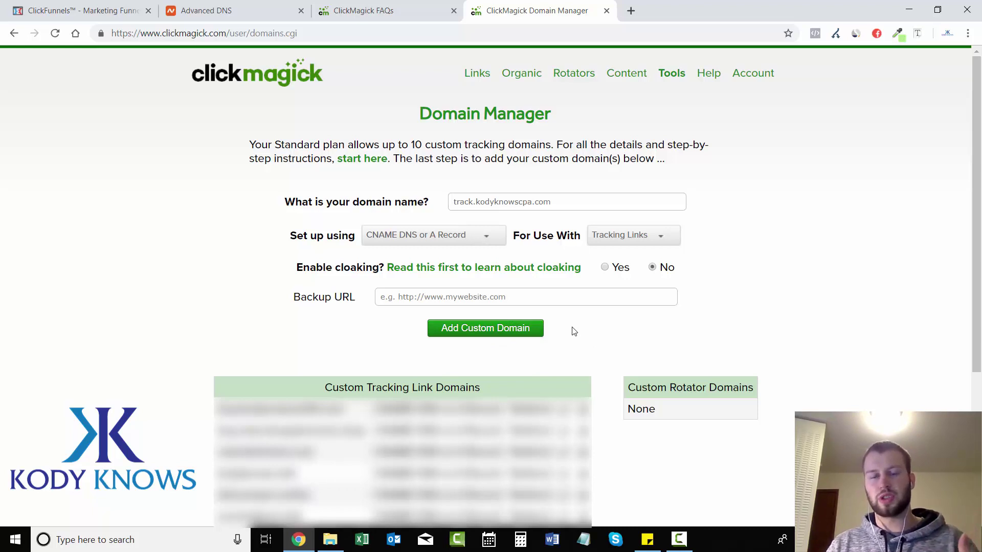
{"action": "left_click", "coordinate": [512, 331]}
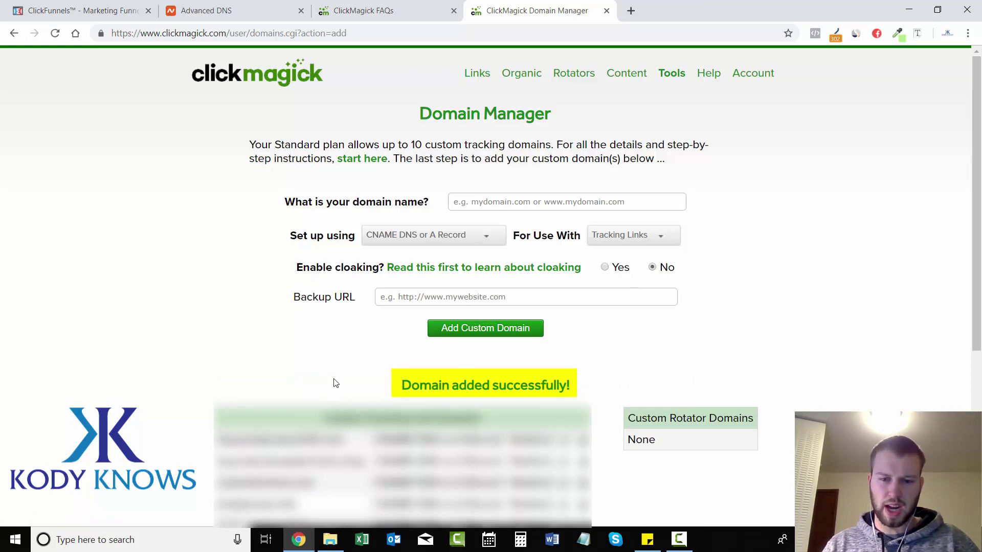
{"action": "scroll", "coordinate": [620, 378], "scroll_direction": "down", "scroll_amount": 3}
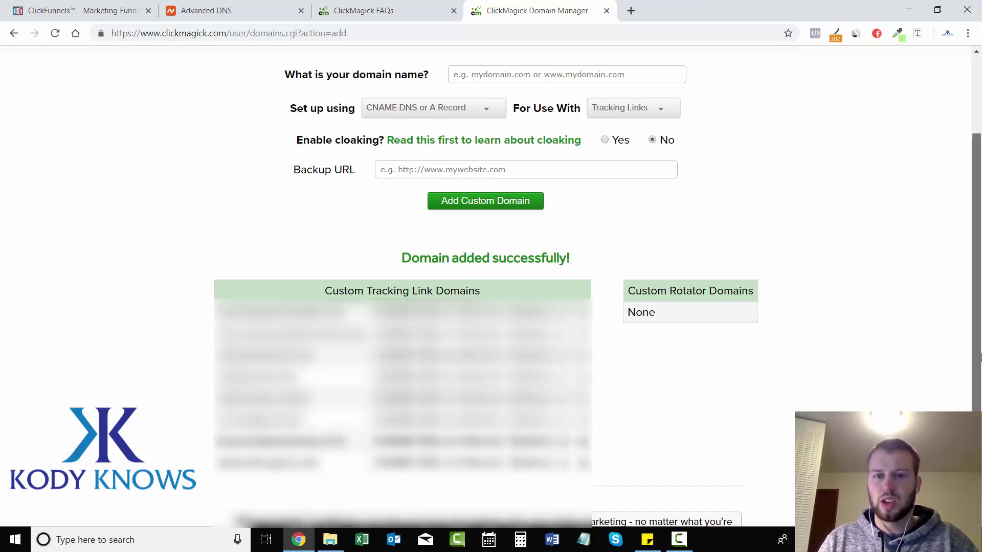
{"action": "scroll", "coordinate": [976, 256], "scroll_direction": "up", "scroll_amount": 3}
- Switch Test Track's tracking domain to track.kodyknowscpa.com and save the changes
{"action": "left_click", "coordinate": [347, 14]}
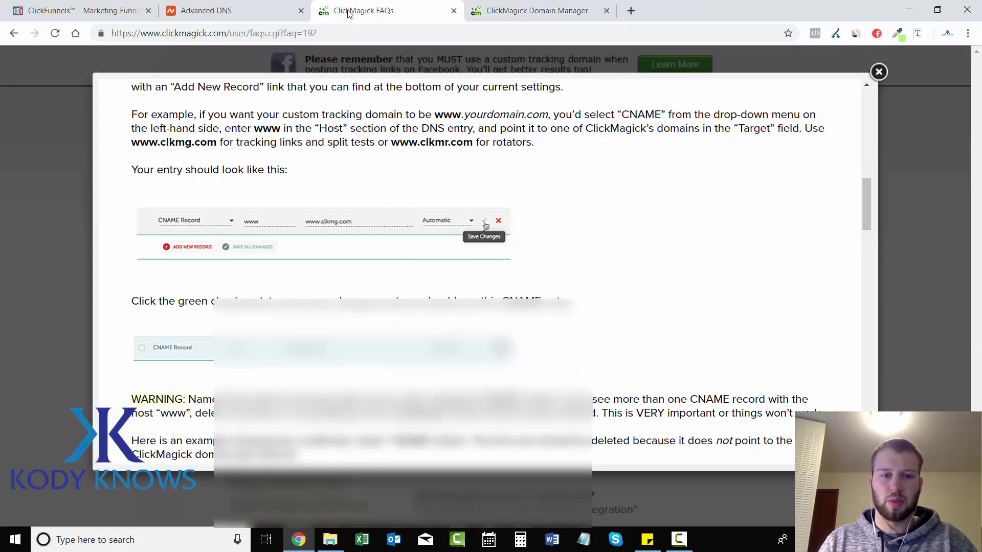
{"action": "left_click", "coordinate": [511, 10]}
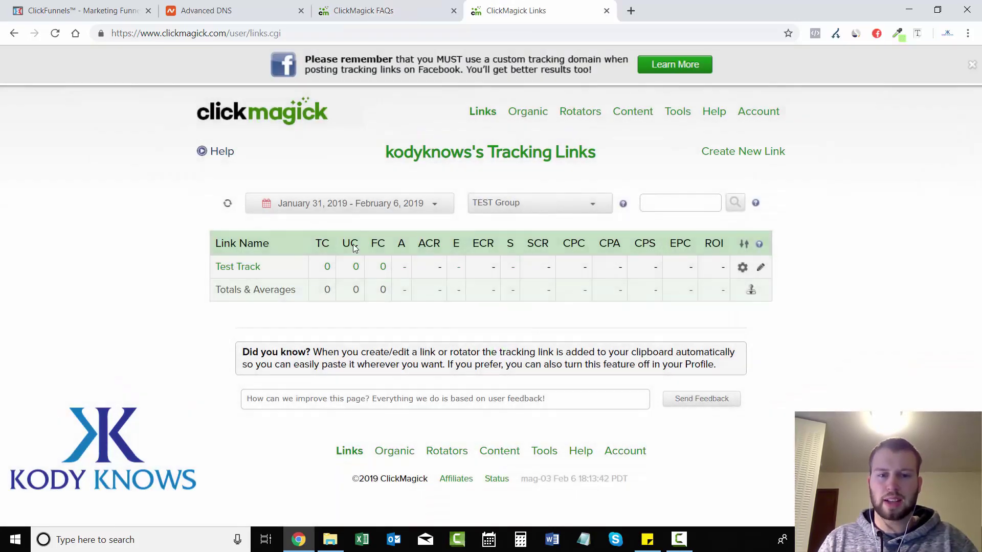
{"action": "left_click", "coordinate": [258, 276]}
{"action": "scroll", "coordinate": [444, 278], "scroll_direction": "down", "scroll_amount": 3}
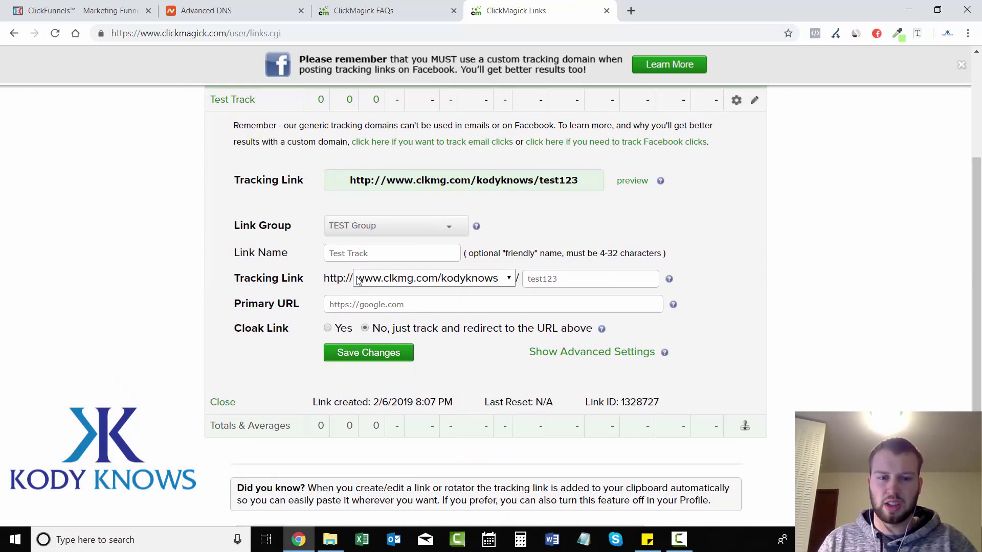
{"action": "left_click", "coordinate": [497, 280]}
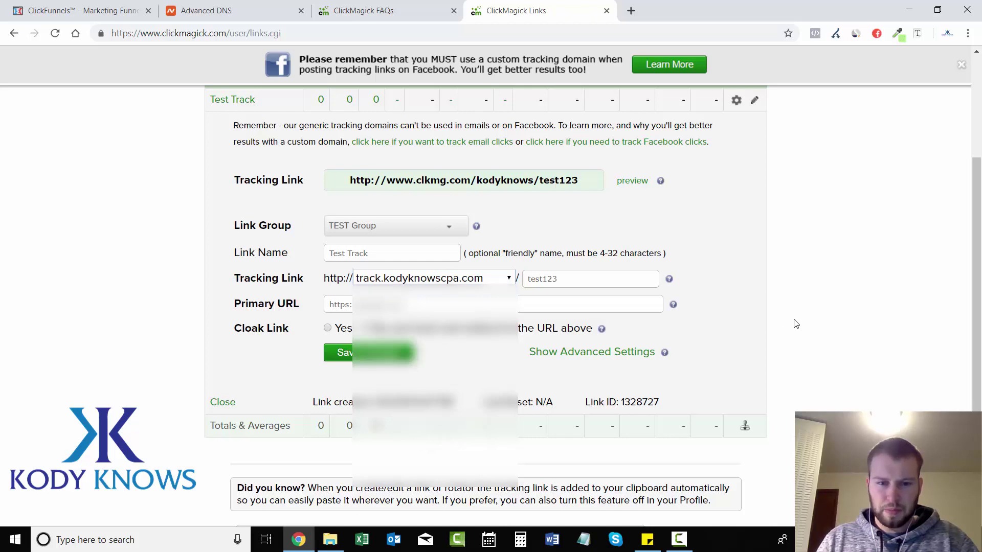
{"action": "left_click", "coordinate": [388, 352]}
{"action": "left_click", "coordinate": [388, 353]}
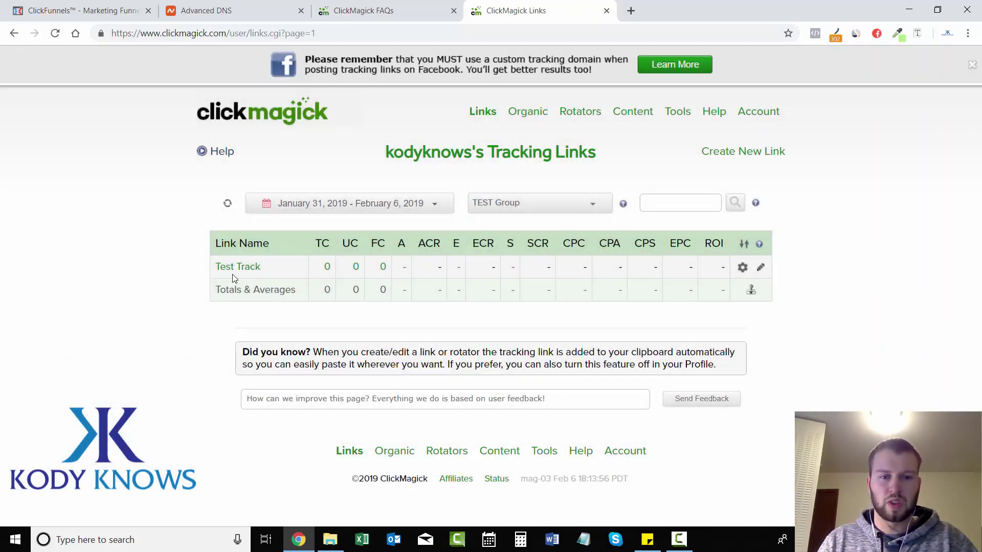
{"action": "left_click", "coordinate": [236, 268]}
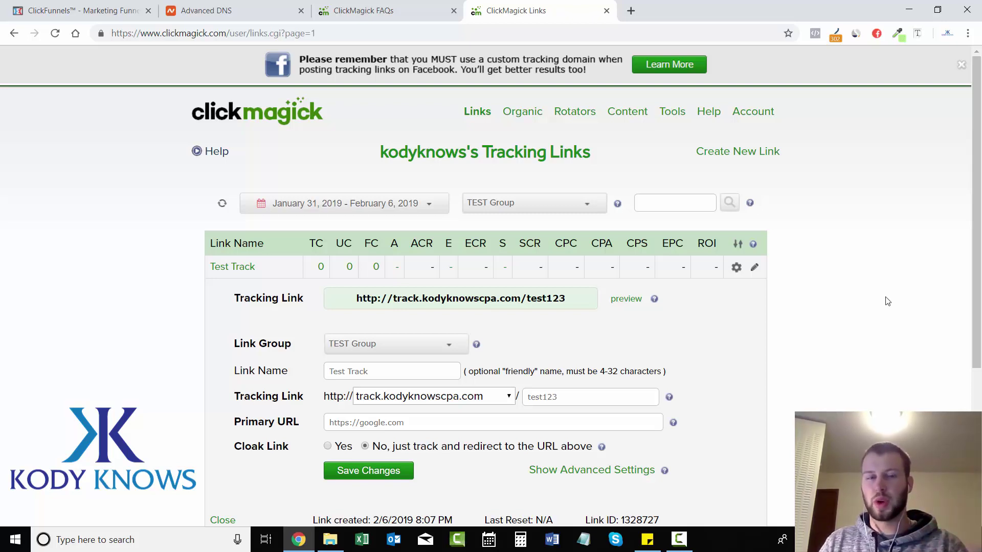
{"action": "key", "text": "ctrl+w"}
{"action": "key", "text": "ctrl+shift+Tab"}
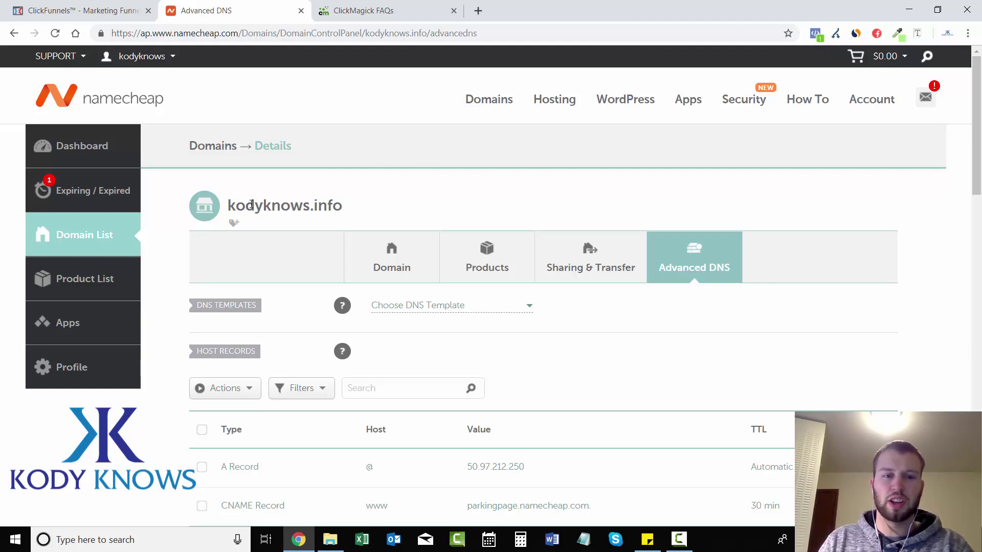
{"action": "left_click", "coordinate": [411, 254]}
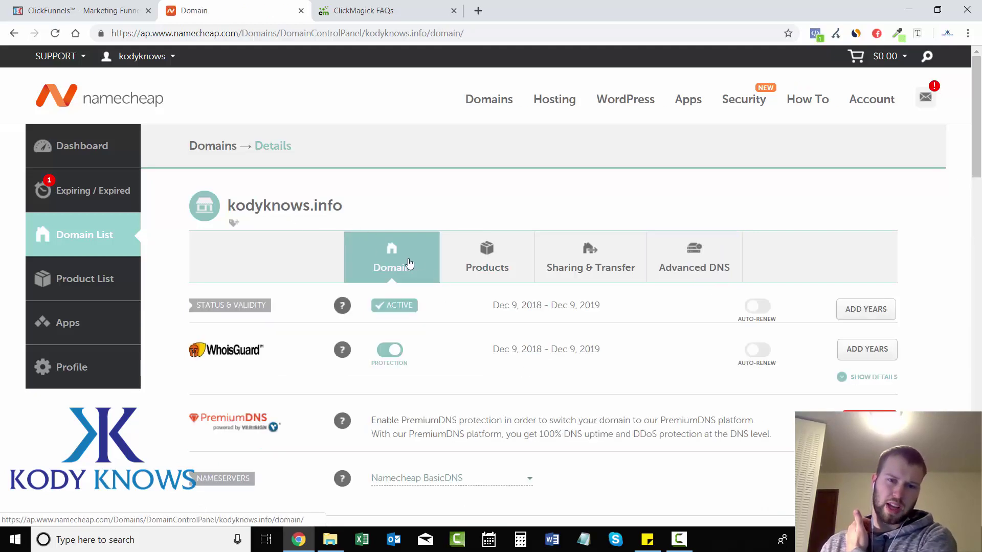
{"action": "left_click", "coordinate": [682, 258]}
{"action": "scroll", "coordinate": [833, 284], "scroll_direction": "down", "scroll_amount": 3}
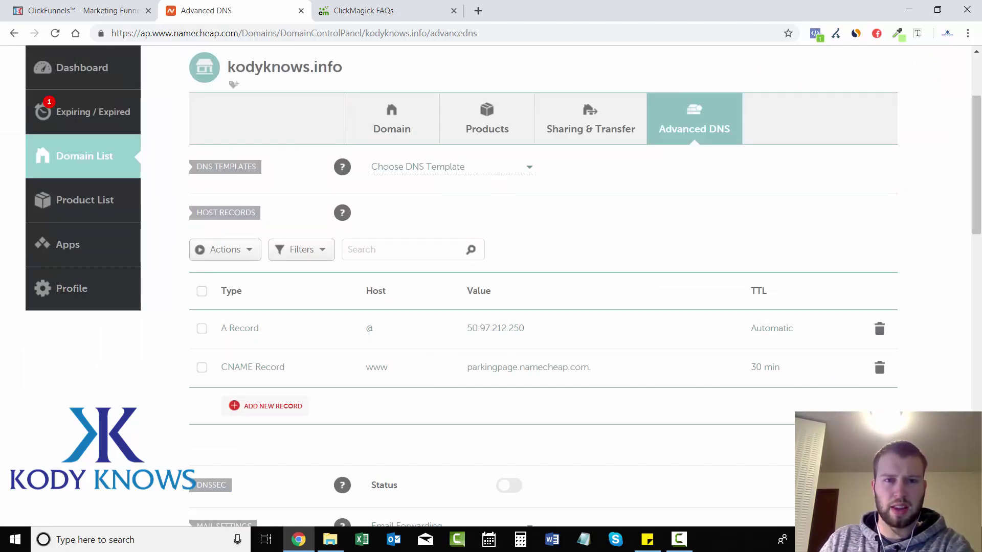
{"action": "left_click", "coordinate": [407, 12]}
{"action": "left_click_drag", "start_coordinate": [864, 204], "coordinate": [864, 154]}
{"action": "left_click", "coordinate": [227, 9]}
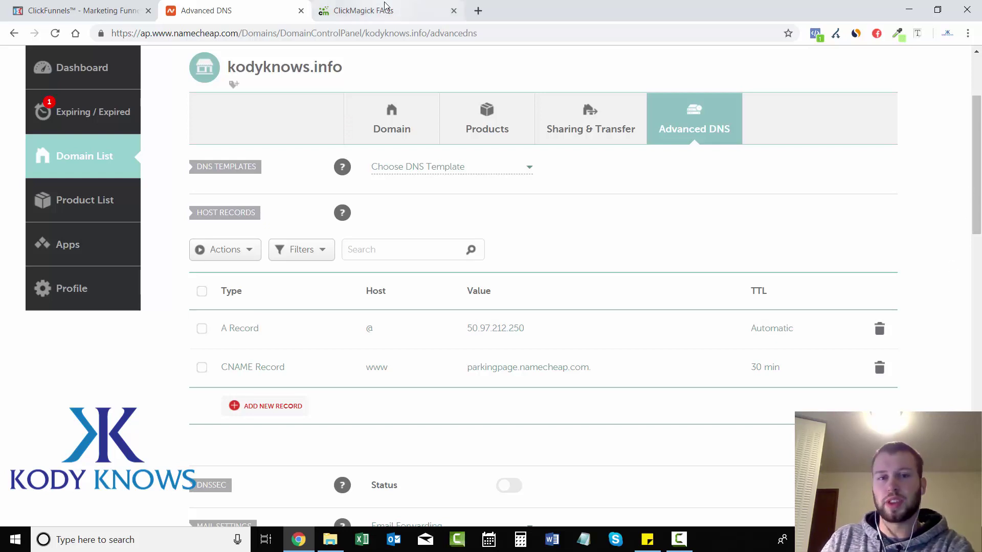
{"action": "left_click", "coordinate": [353, 11]}
{"action": "left_click", "coordinate": [266, 6]}
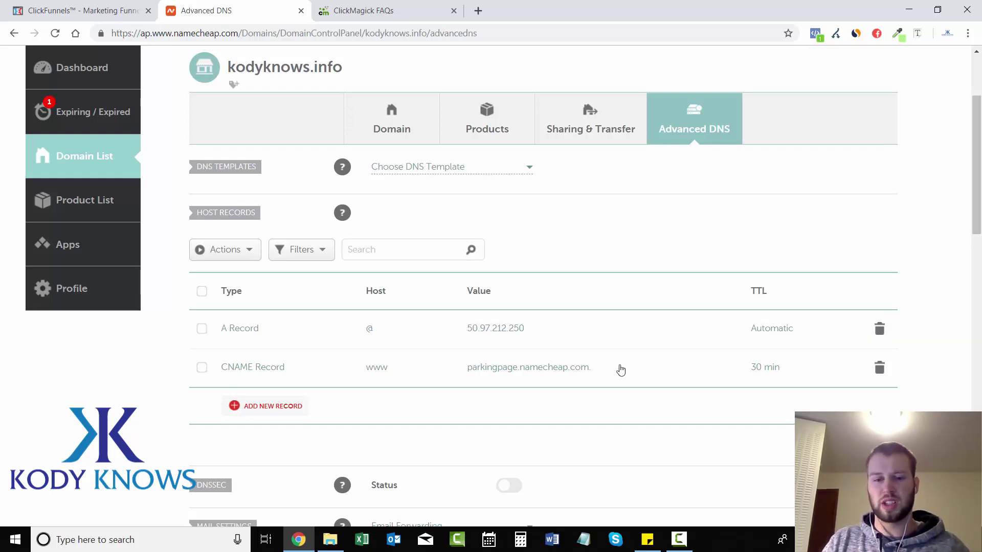
{"action": "left_click", "coordinate": [345, 10]}
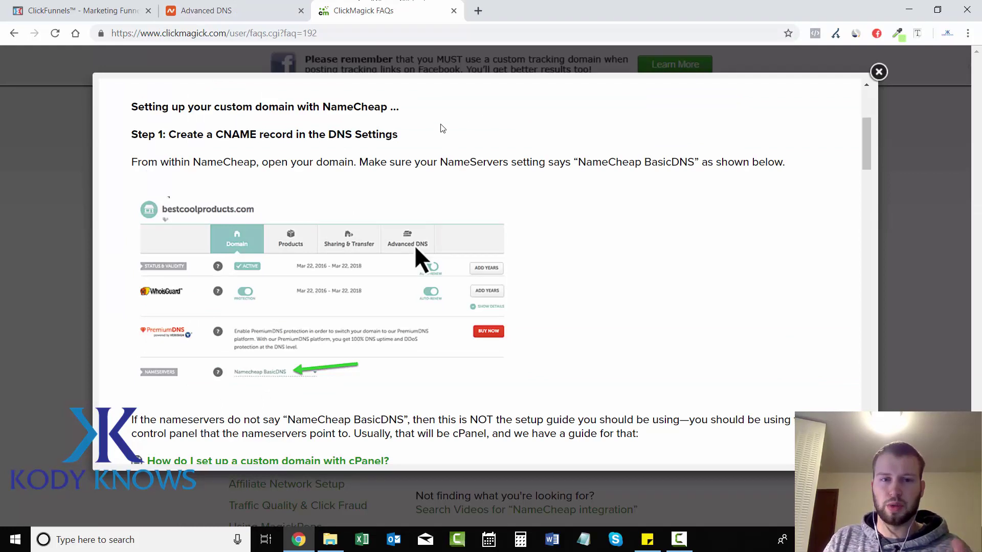
{"action": "left_click", "coordinate": [225, 10]}
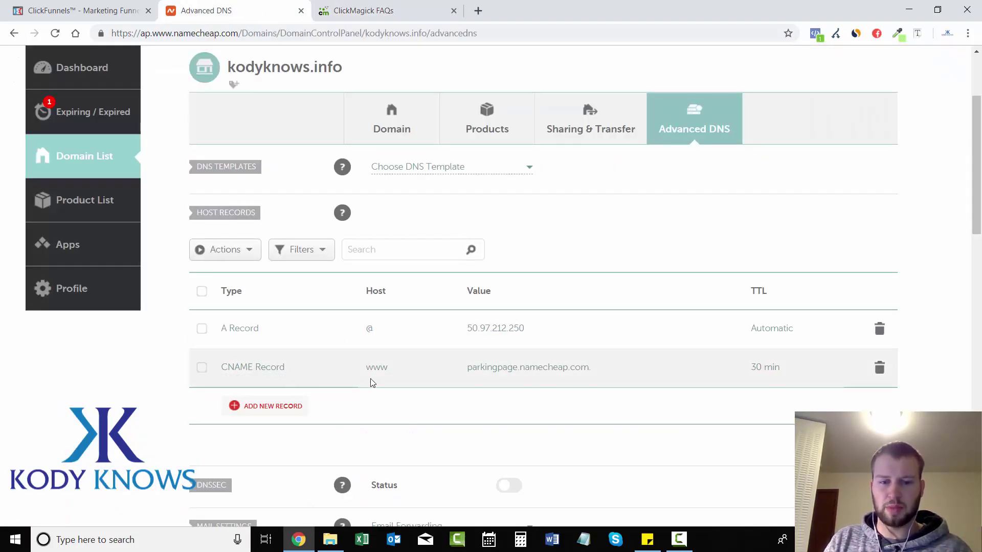